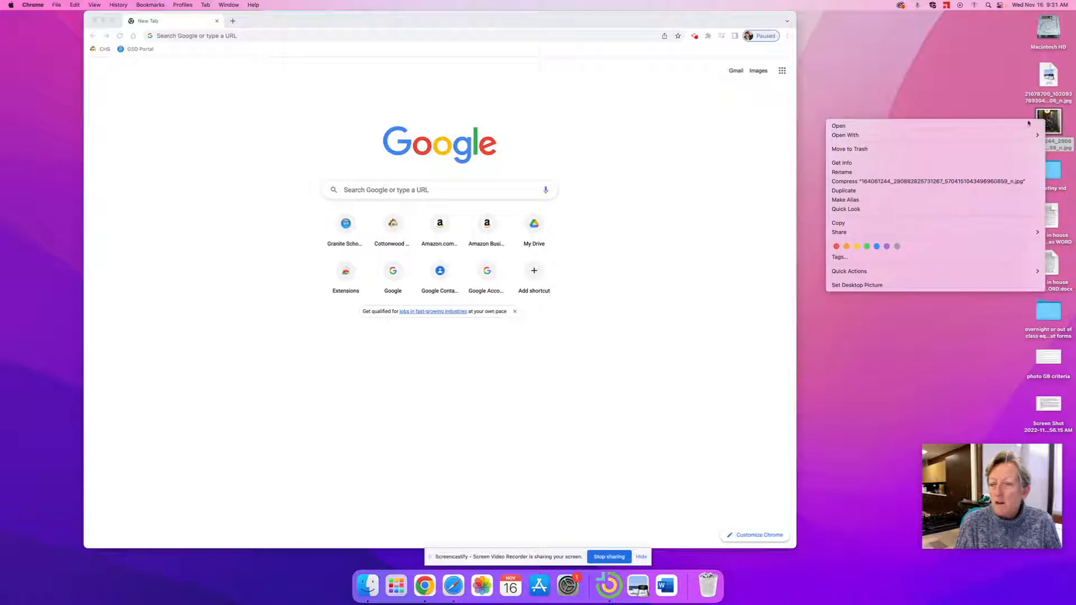
Check the file info of the desktop photo of the photographer with a tripod and open the photo in Adobe Photoshop 2022.
left_click(856, 166)
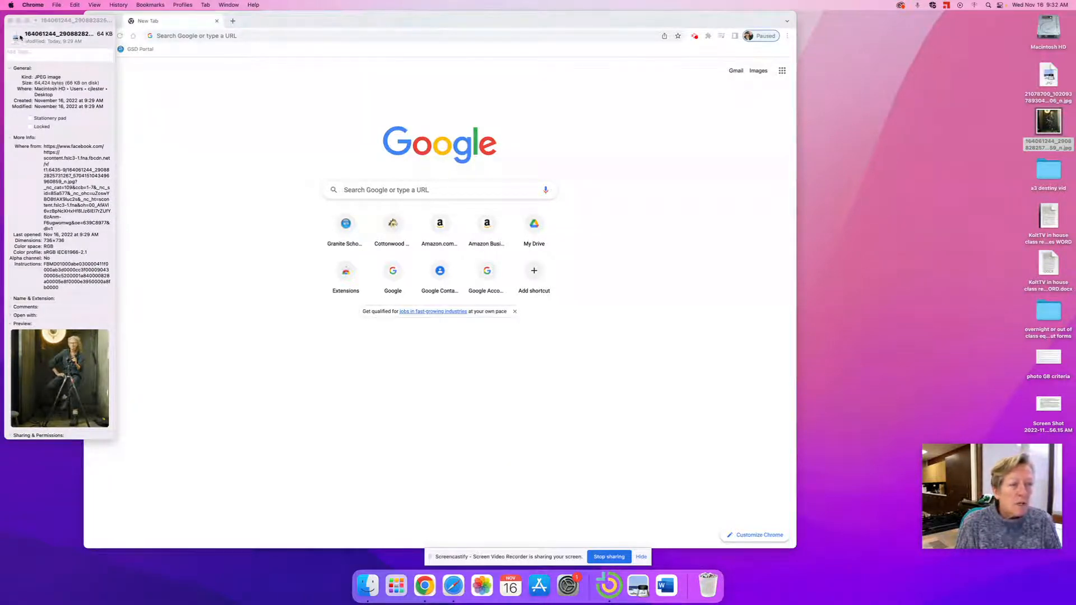
left_click(9, 20)
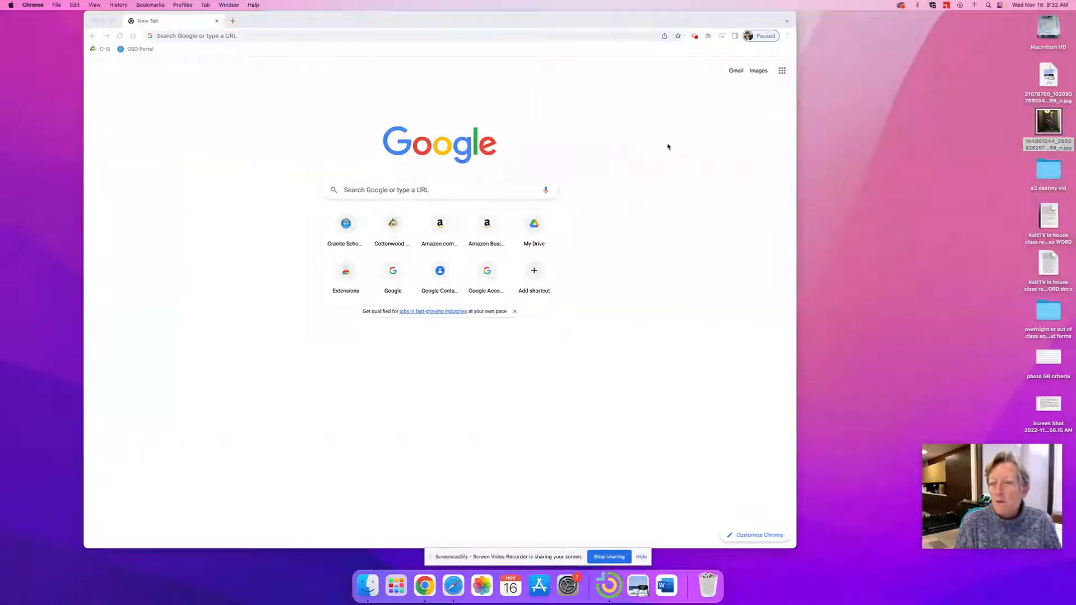
right_click(1045, 122)
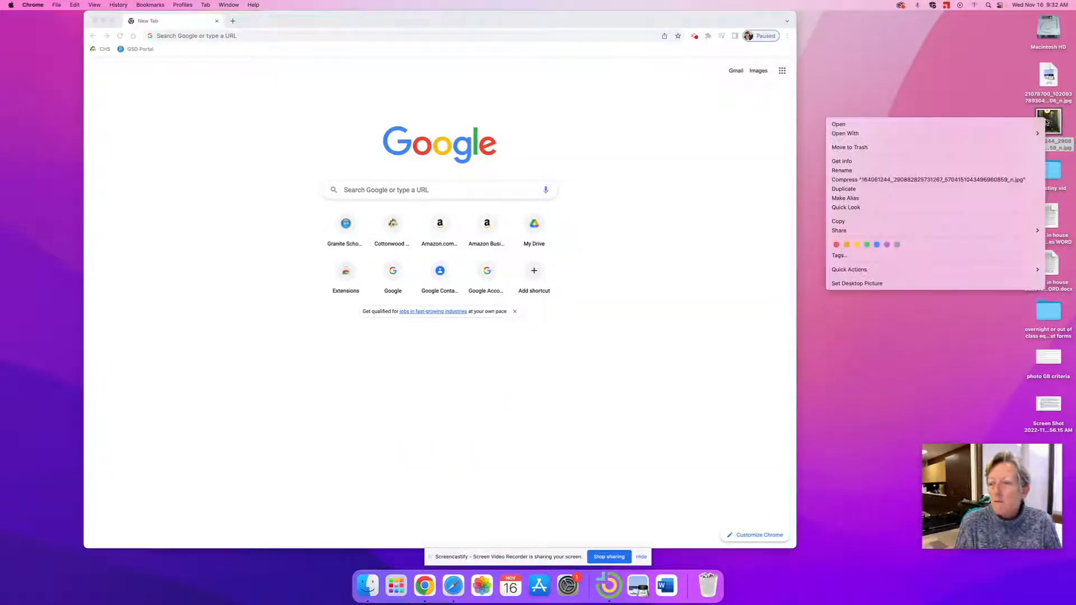
mouse_move(953, 133)
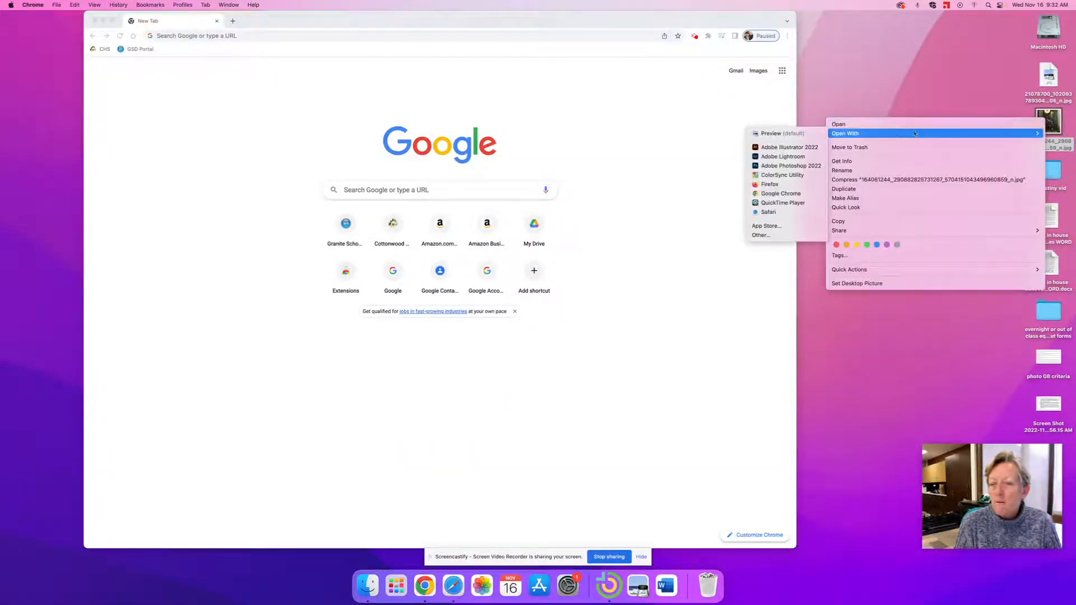
left_click(793, 165)
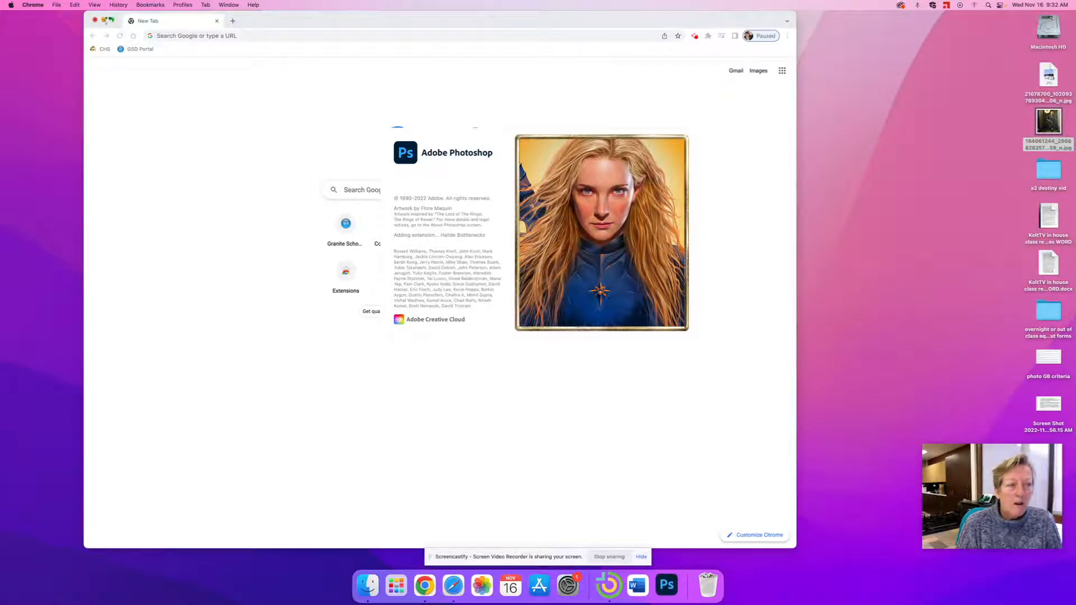
Minimise the open browser windows and open the other desktop JPG, the woman in the blue jacket, in Photoshop.
left_click(104, 21)
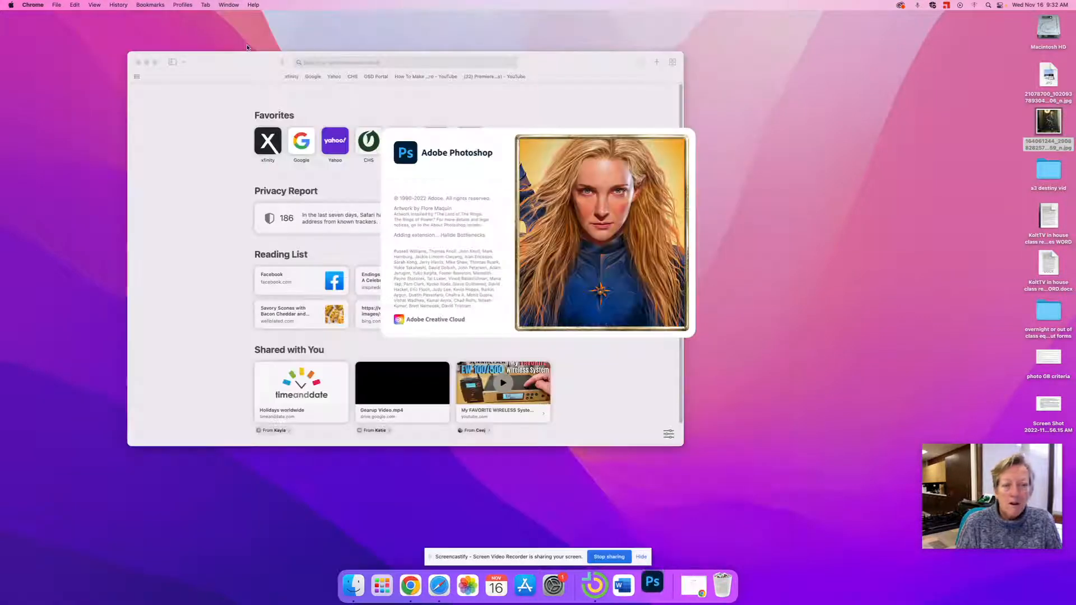
left_click(146, 62)
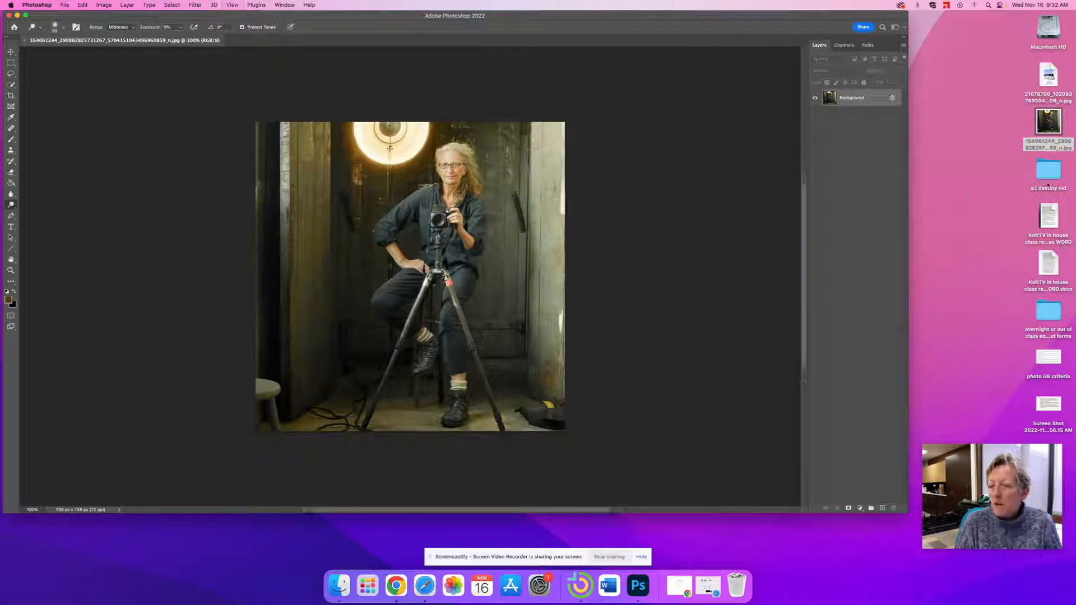
left_click_drag(1050, 79, 638, 584)
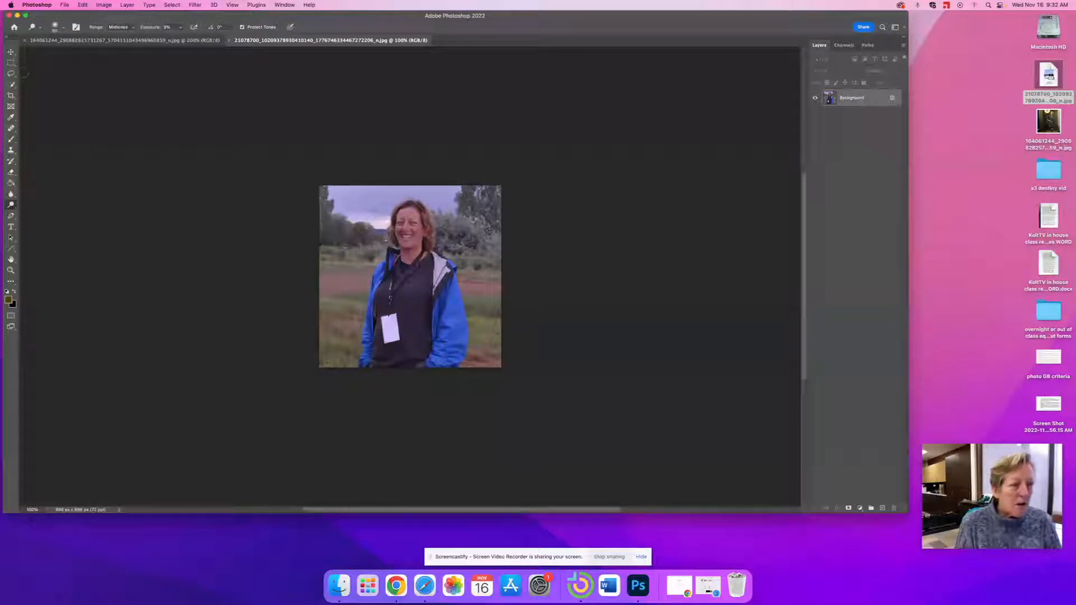
Select the whole background around the woman in the blue jacket with the Quick Selection tool, subtracting her face and hair from the selection.
left_click(11, 85)
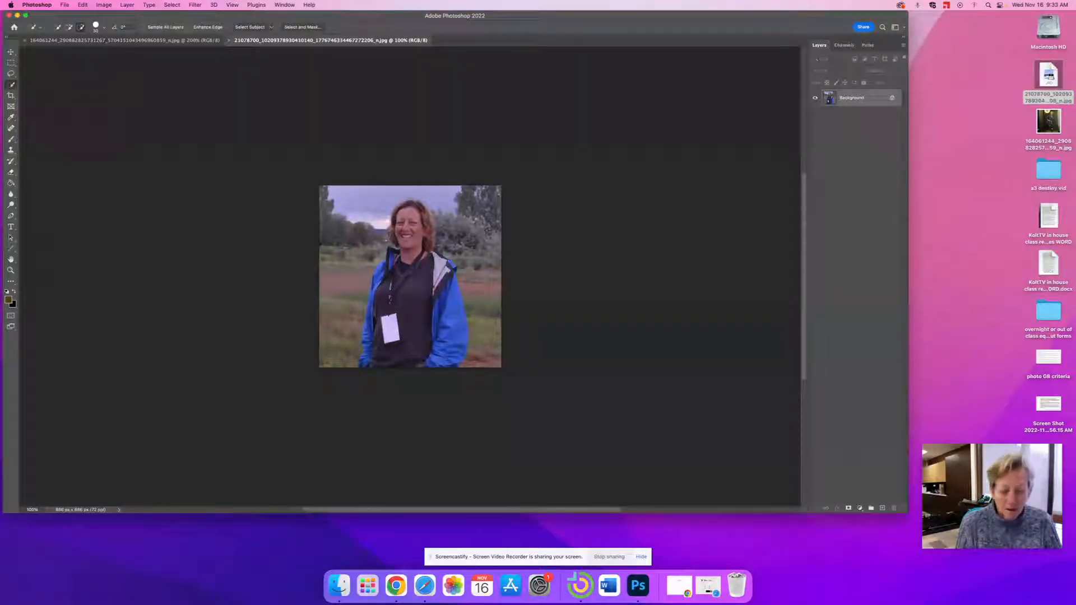
key("super+equal")
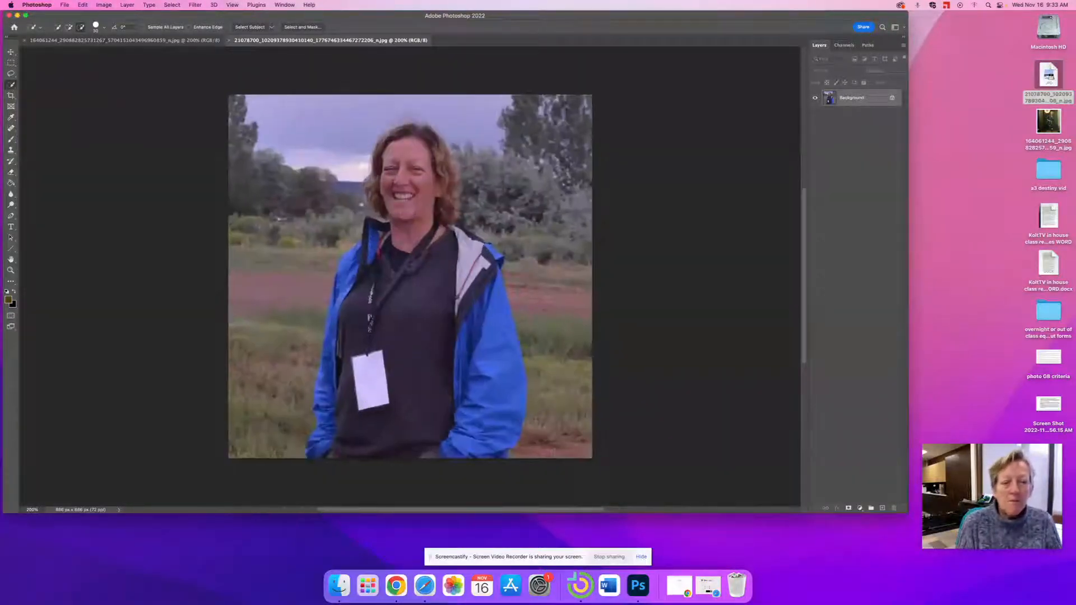
mouse_move(536, 170)
left_mouse_down()
mouse_move(563, 199)
mouse_move(539, 223)
left_mouse_up()
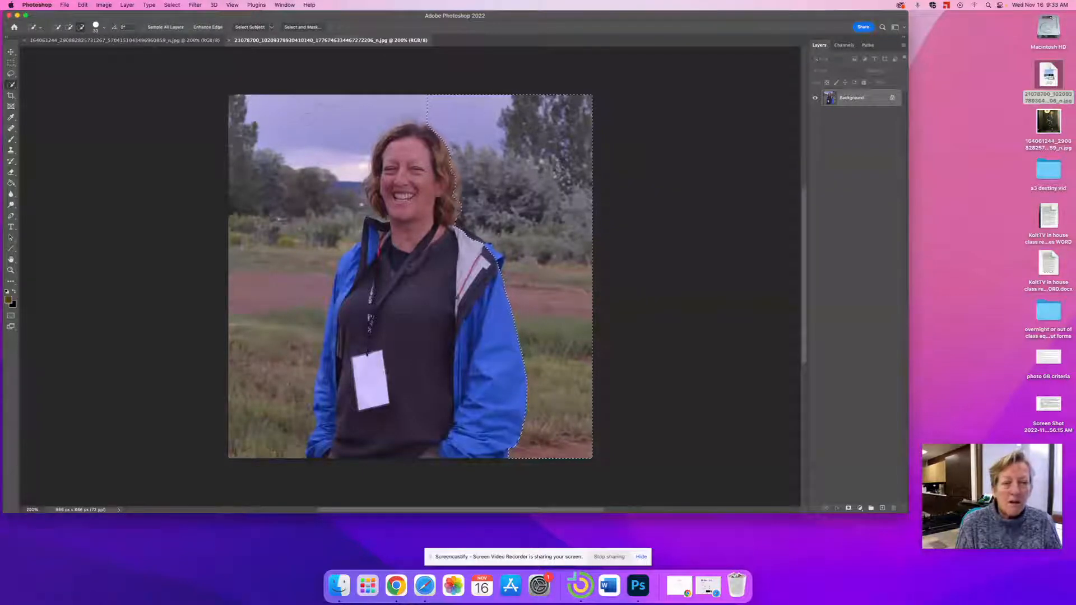
left_click(416, 106)
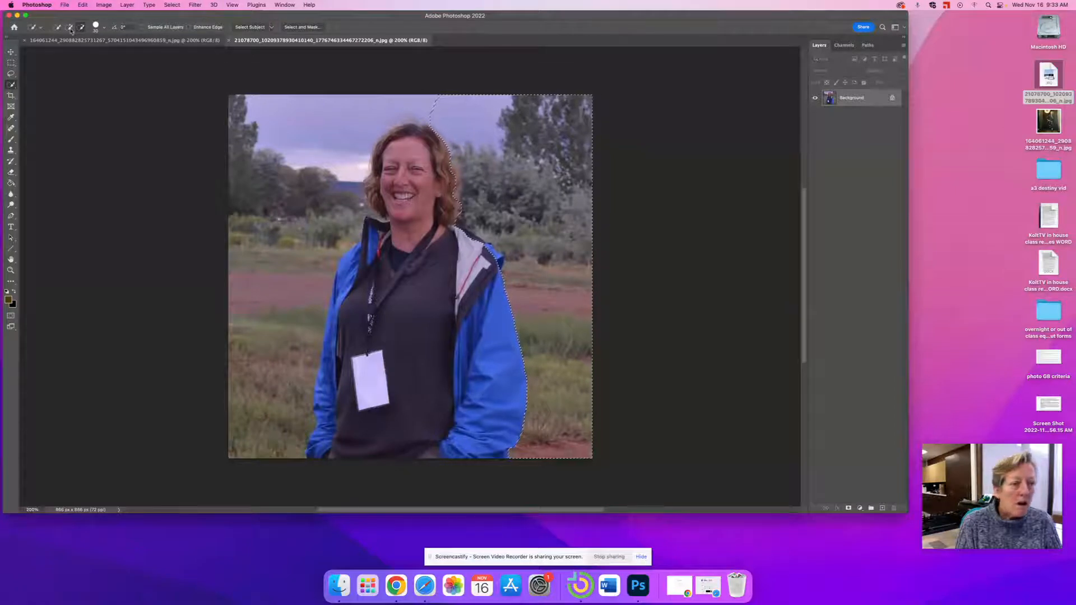
left_click(414, 104)
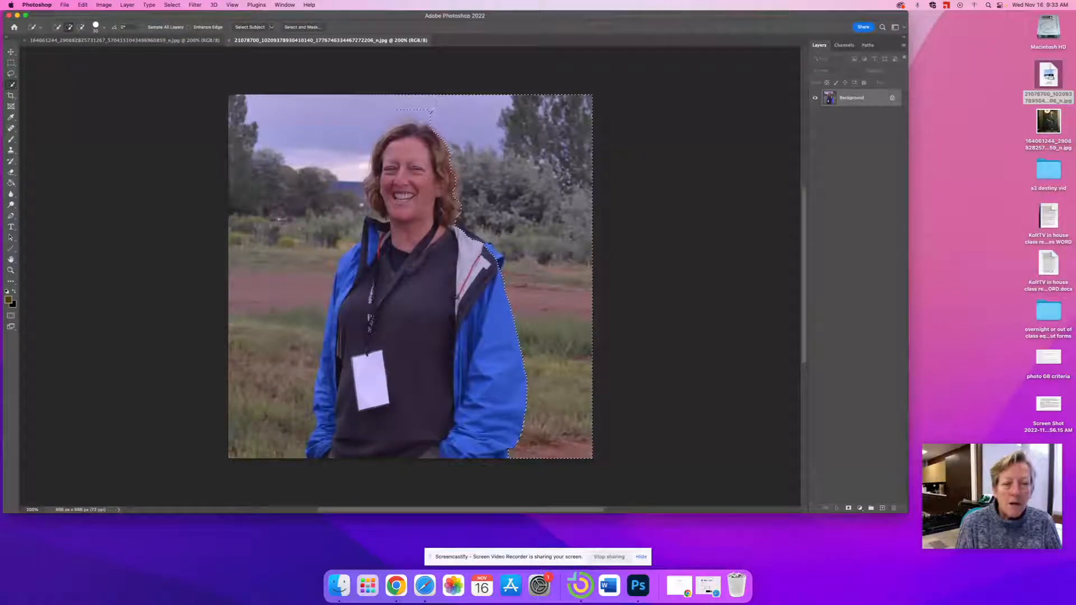
mouse_move(244, 154)
left_mouse_down()
mouse_move(255, 247)
mouse_move(250, 297)
left_mouse_up()
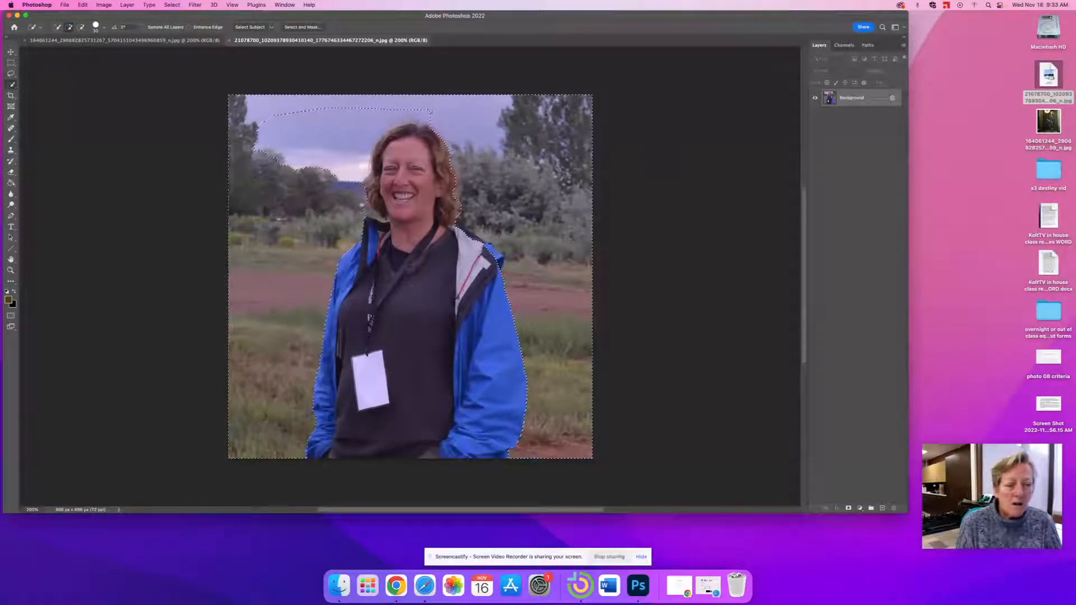
mouse_move(353, 177)
left_mouse_down()
mouse_move(345, 147)
mouse_move(370, 102)
mouse_move(266, 113)
mouse_move(334, 116)
left_mouse_up()
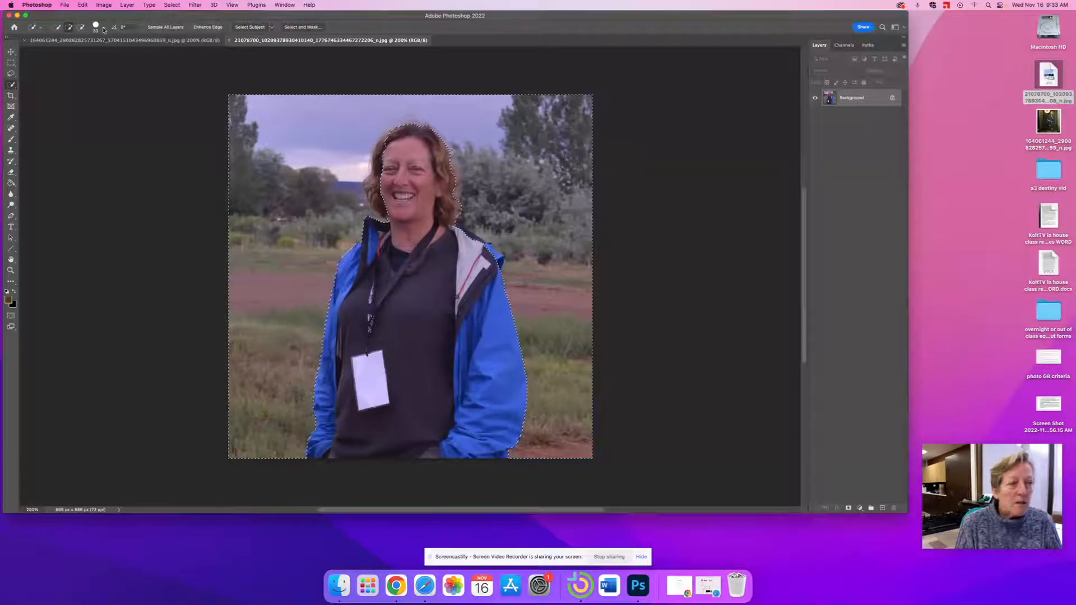
left_click(81, 27)
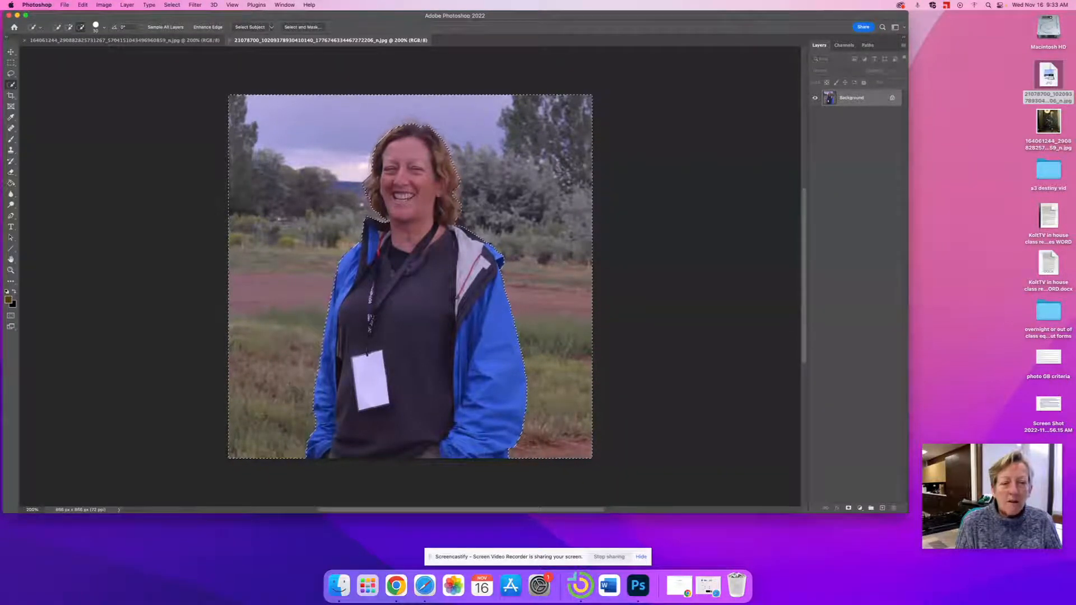
Invert the selection to the woman in the blue jacket and copy her.
left_click(173, 4)
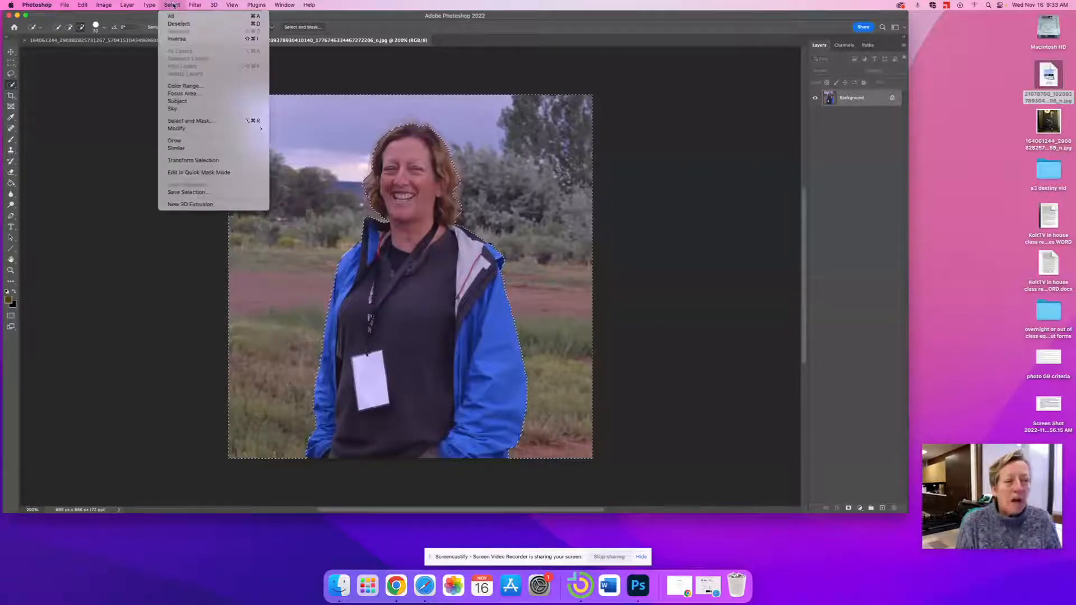
left_click(179, 39)
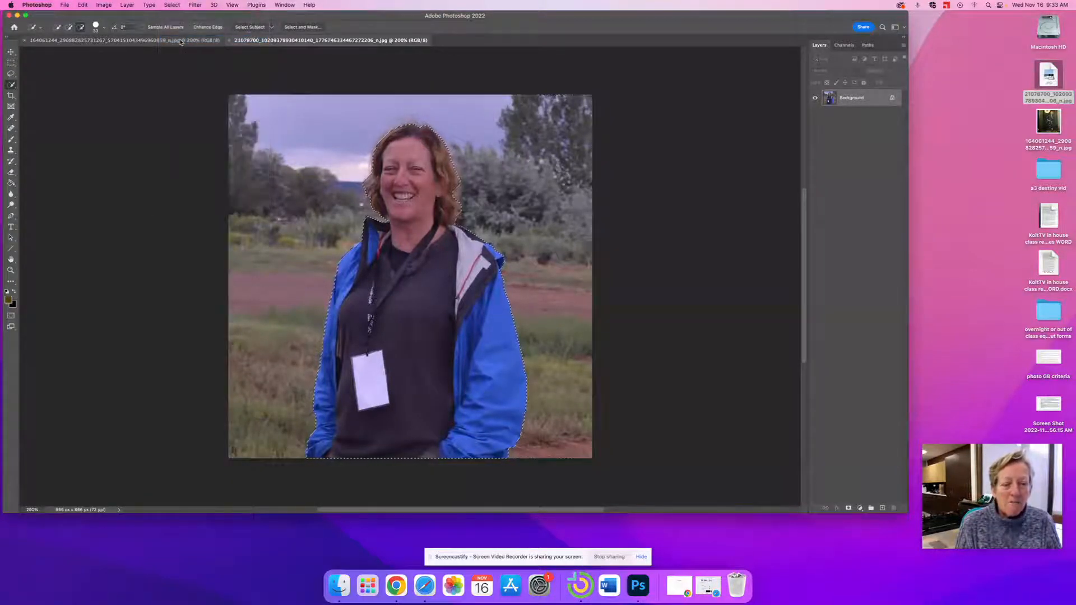
left_click(83, 5)
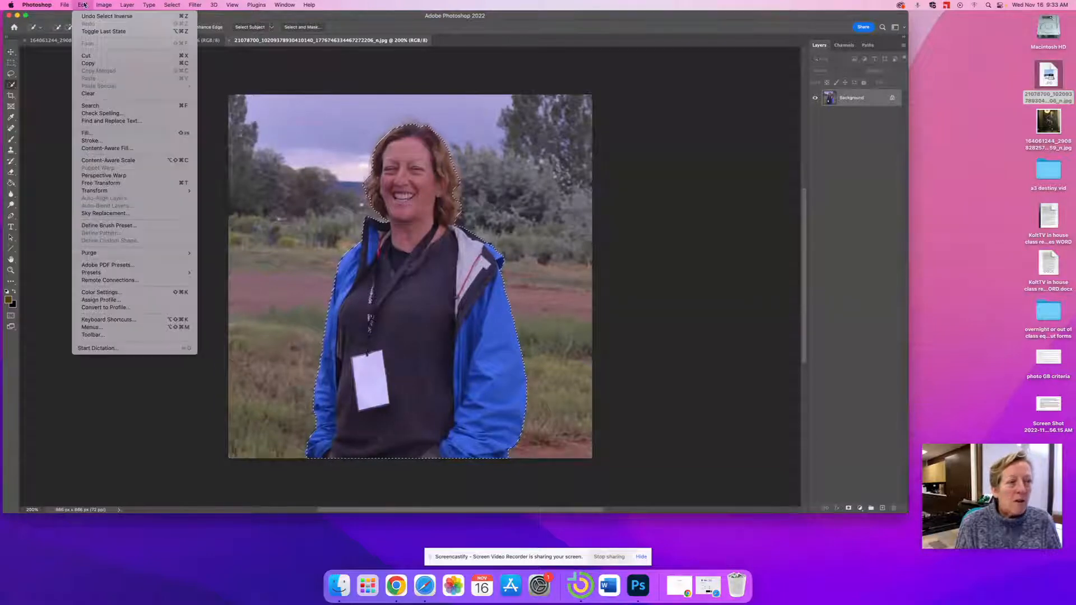
left_click(92, 63)
Paste the copied woman into the photo of the photographer with the tripod.
left_click(140, 40)
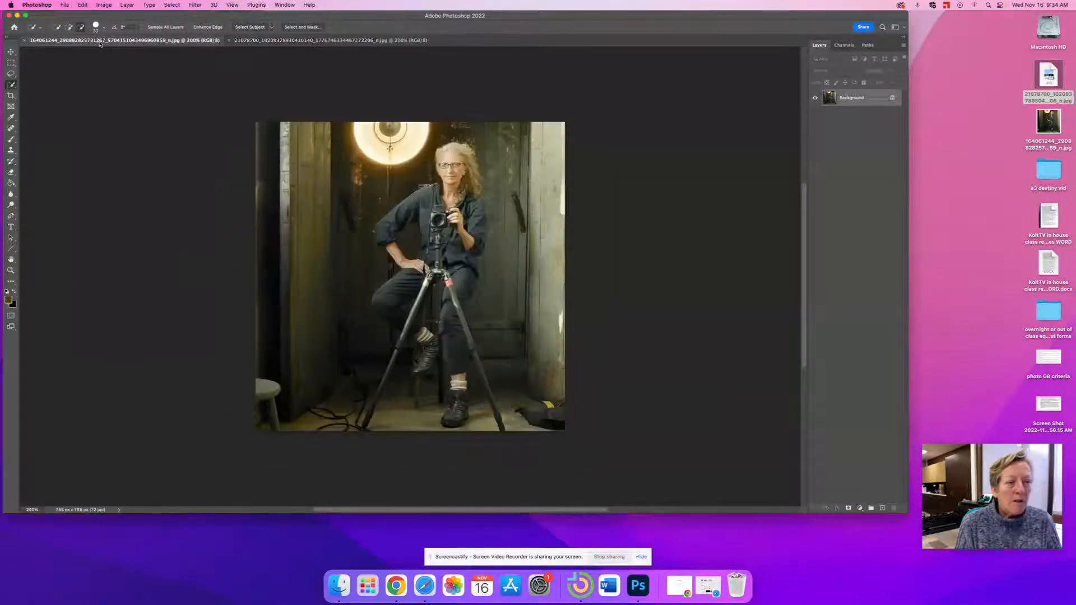
left_click(81, 4)
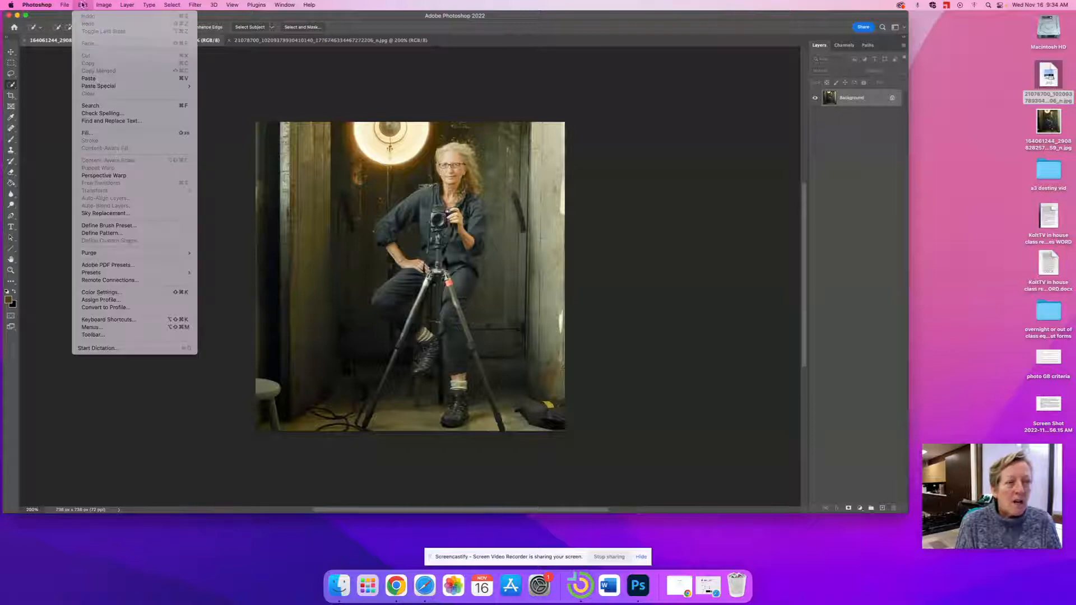
left_click(102, 78)
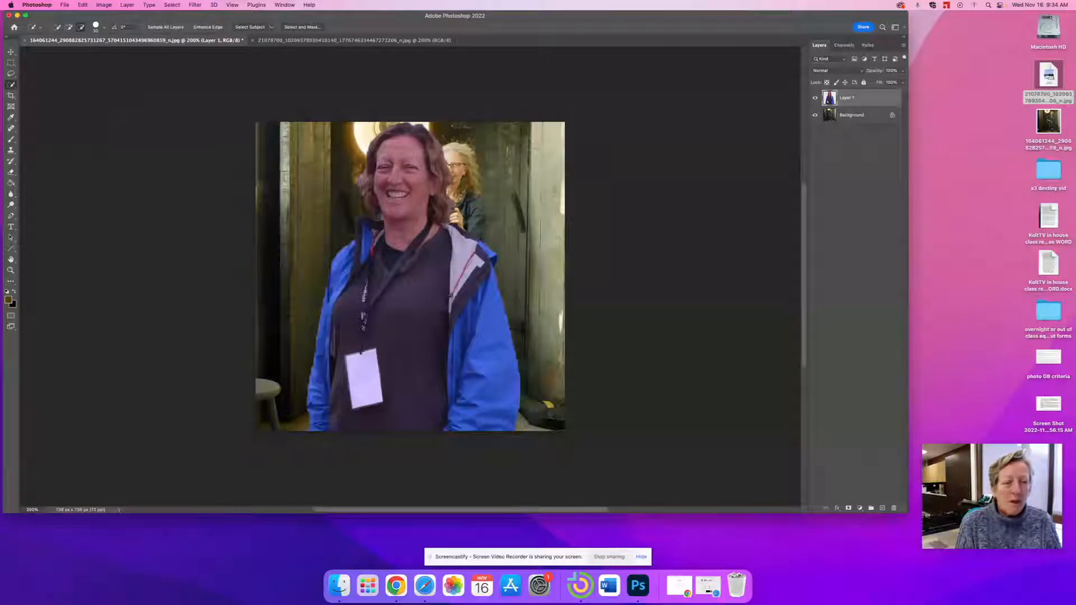
Move the pasted woman to the left side of the photo, beside the photographer.
left_click(14, 53)
left_click_drag(406, 262, 518, 257)
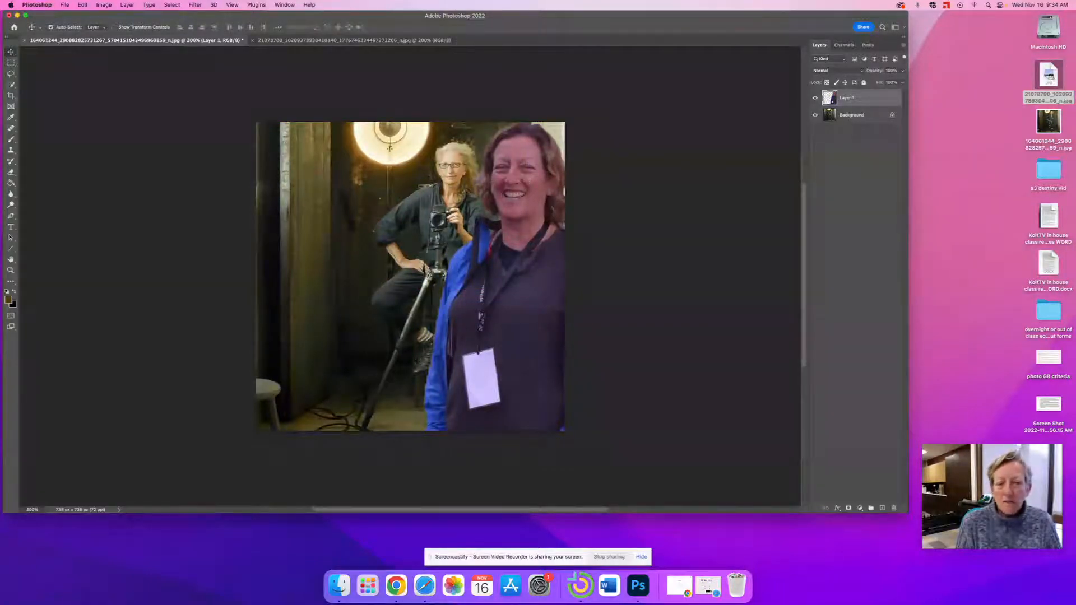
left_click_drag(533, 209, 334, 211)
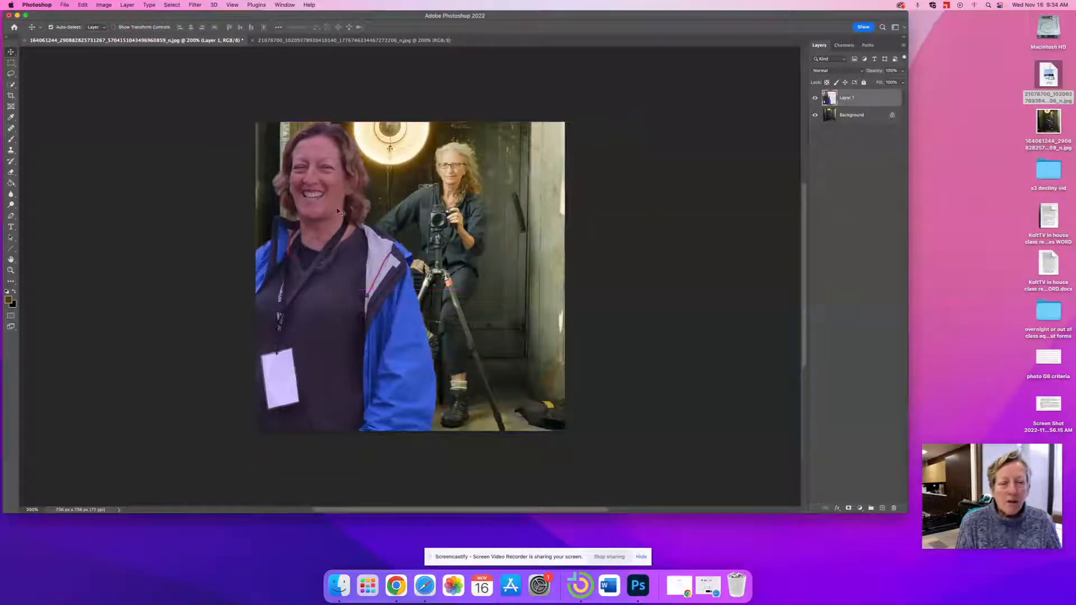
Flip the pasted woman horizontally and move her lower in the photo's left part.
left_click(83, 6)
mouse_move(140, 191)
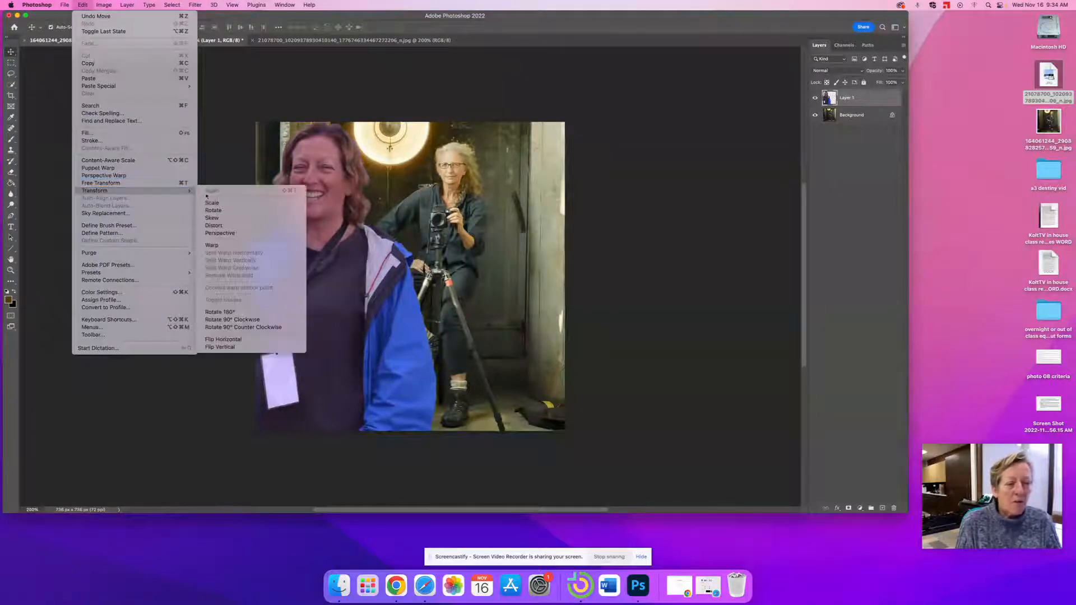
left_click(244, 340)
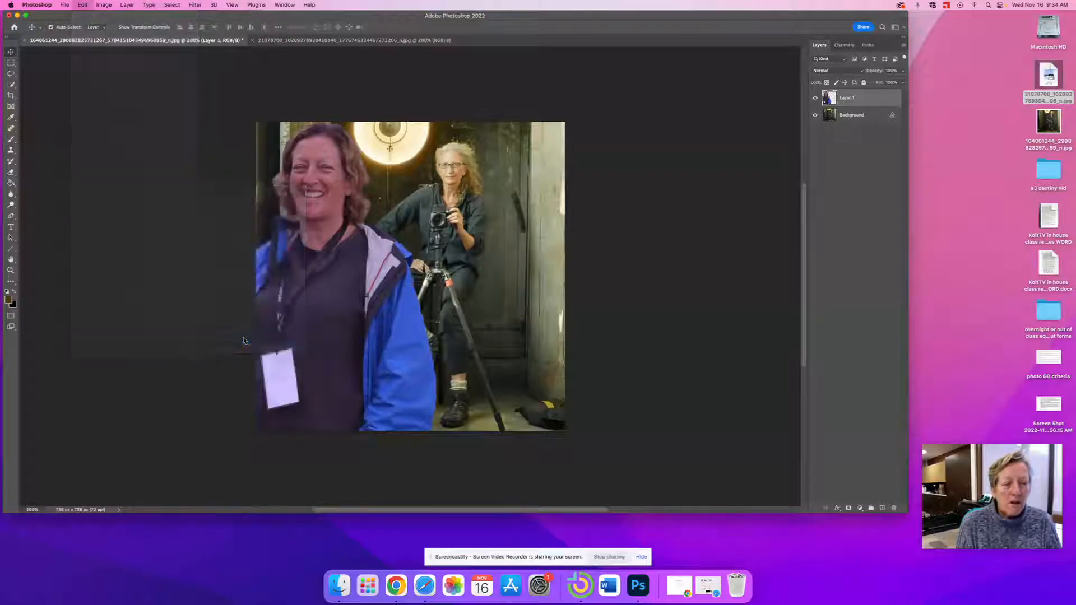
left_click_drag(336, 305, 318, 329)
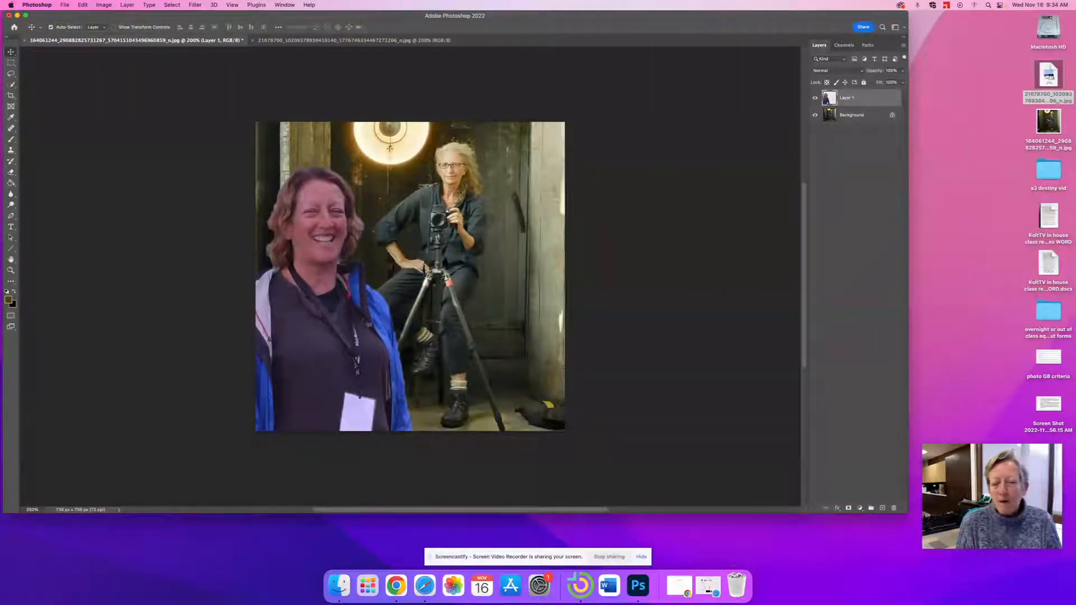
Scale the pasted woman down slightly and reposition her in the lower-left corner of the photo.
left_click(79, 4)
mouse_move(119, 192)
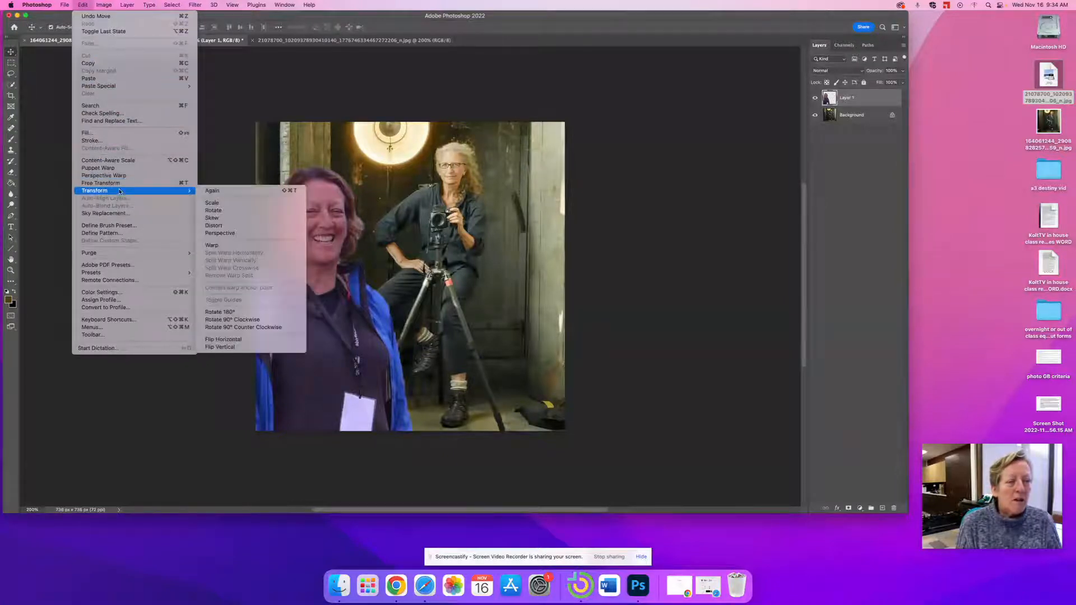
left_click(213, 202)
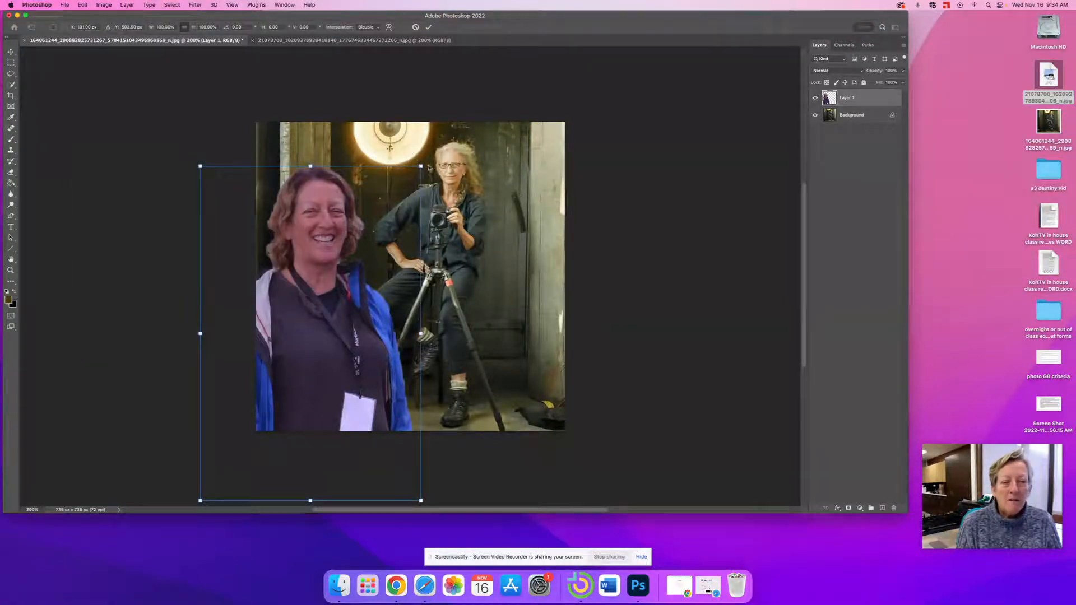
left_click_drag(421, 166, 386, 220)
left_click_drag(365, 287, 381, 261)
key("Return")
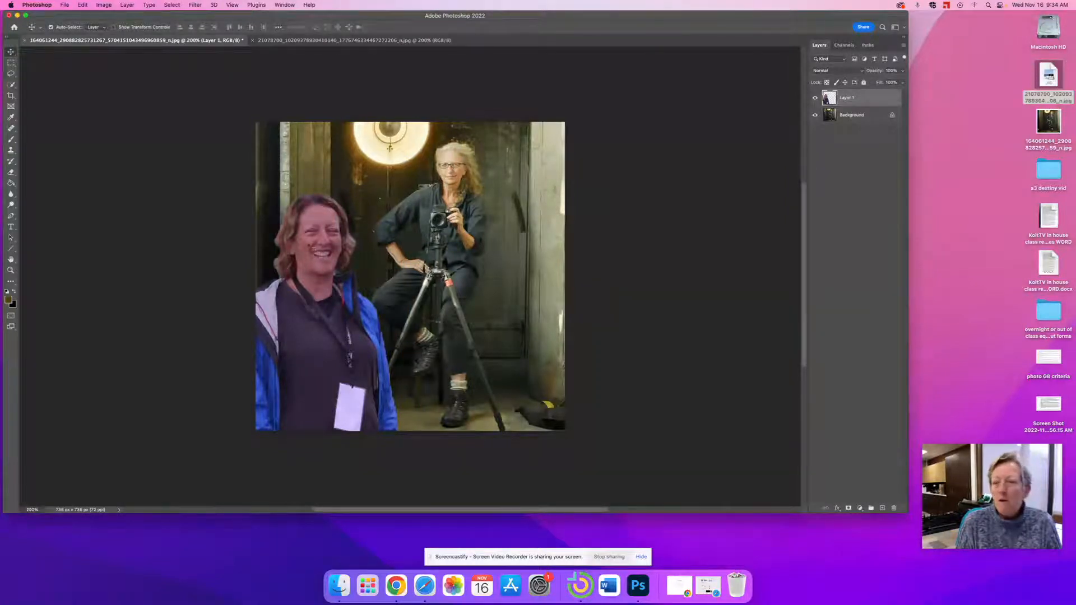
Apply a Hue/Saturation adjustment with Hue +37 to the pasted woman's layer.
left_click(103, 6)
mouse_move(108, 29)
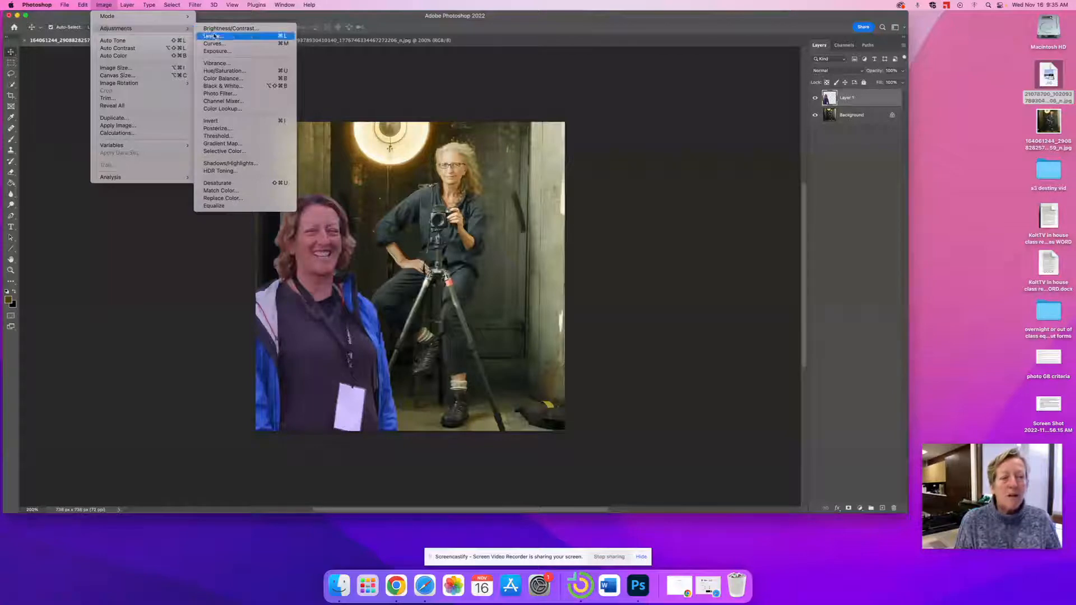
left_click(231, 71)
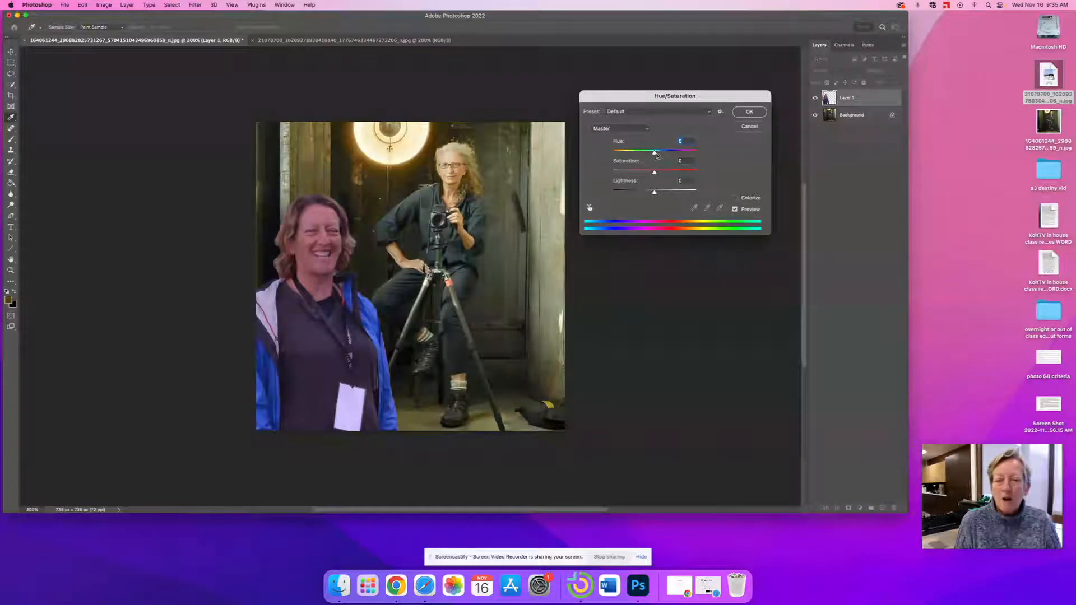
left_click_drag(655, 155, 654, 155)
mouse_move(650, 154)
left_mouse_down()
mouse_move(632, 152)
mouse_move(670, 154)
left_mouse_up()
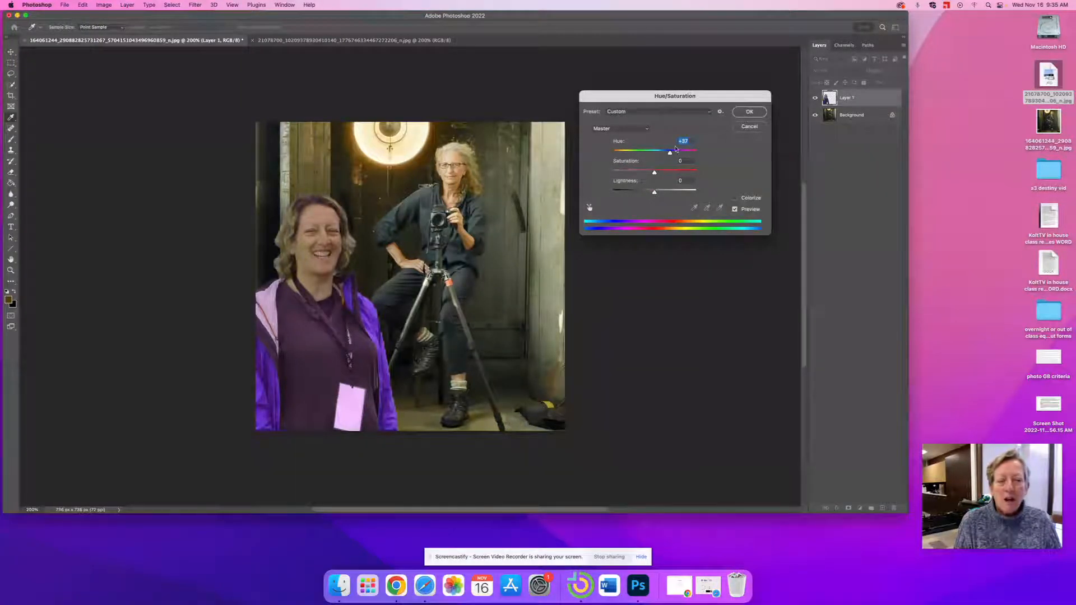
left_click(749, 111)
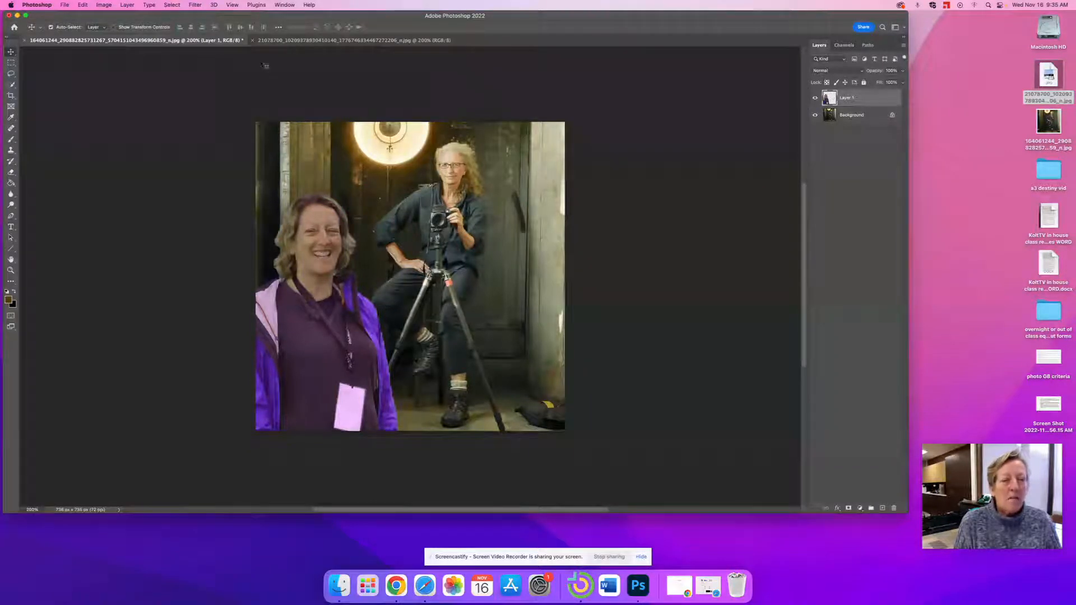
Apply a Brightness/Contrast adjustment to the pasted woman's layer, setting Contrast to 37 and raising the brightness moderately.
left_click(103, 4)
mouse_move(117, 30)
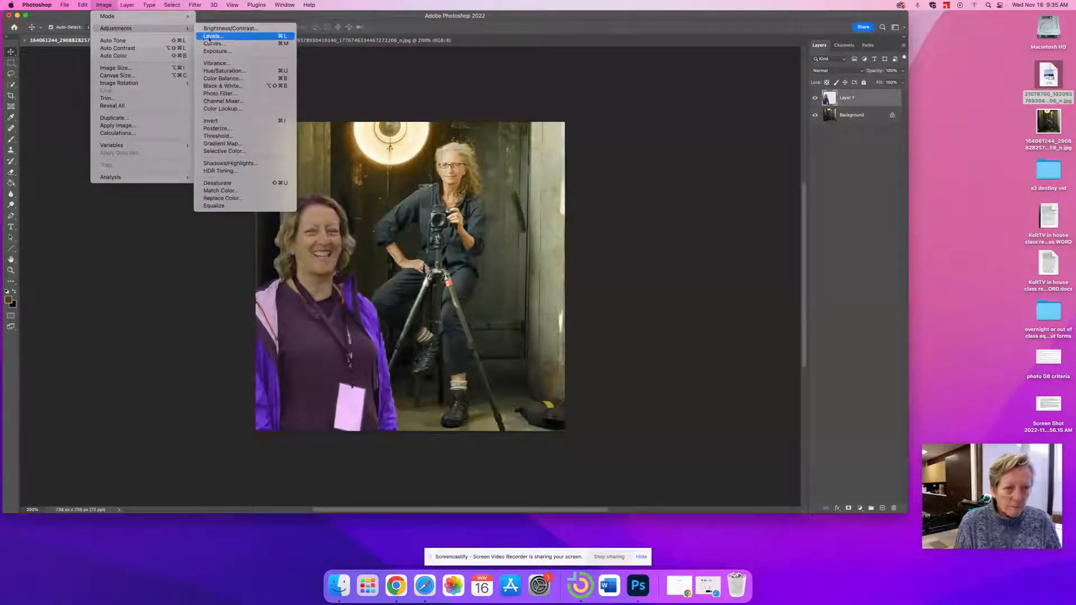
left_click(227, 28)
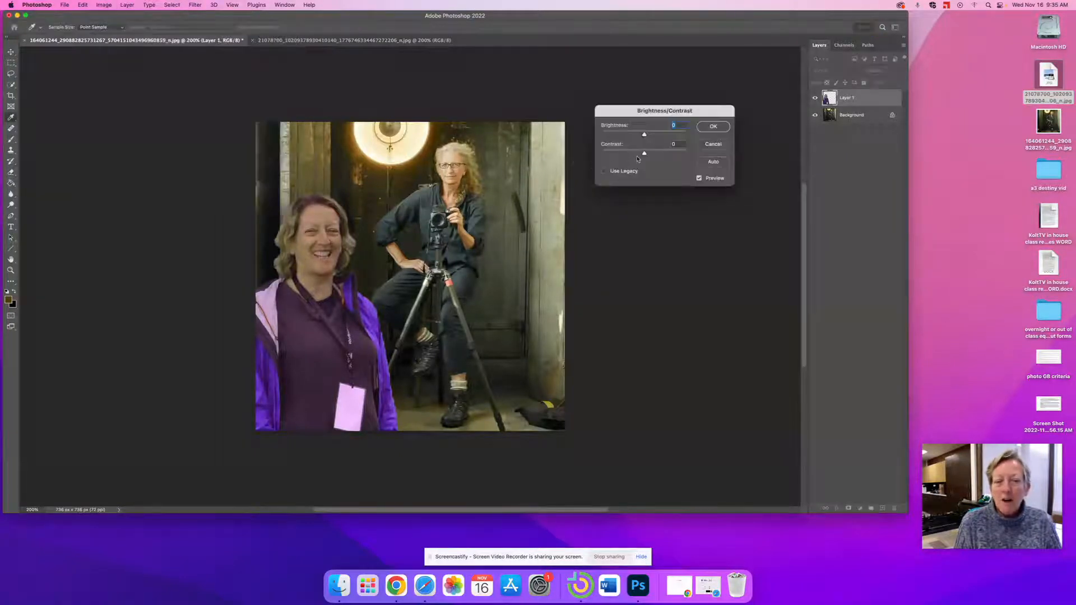
mouse_move(644, 156)
left_mouse_down()
mouse_move(668, 161)
mouse_move(659, 161)
left_mouse_up()
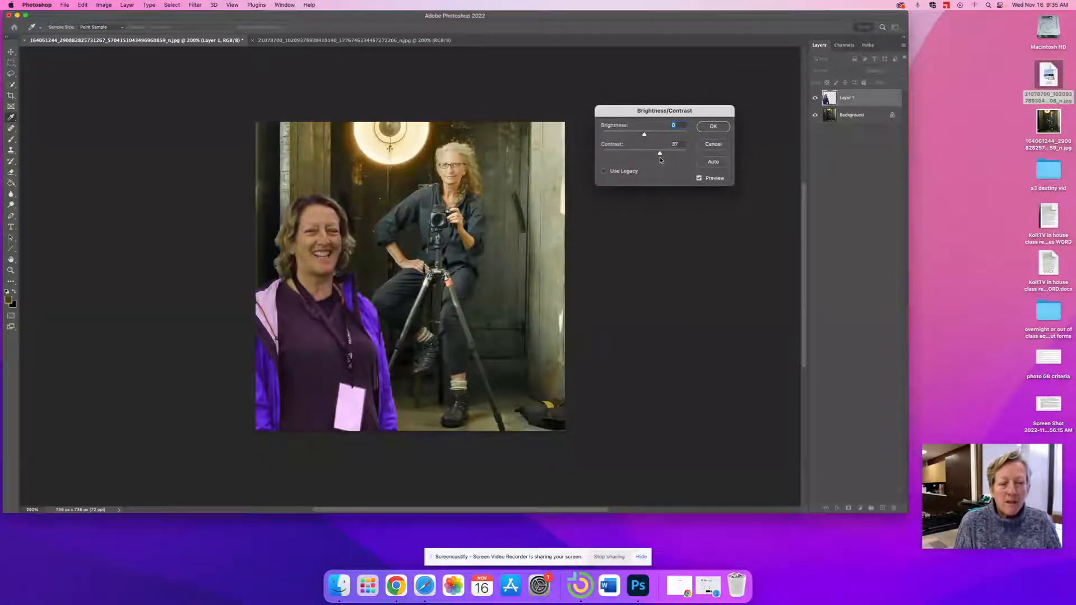
left_click_drag(643, 132, 654, 136)
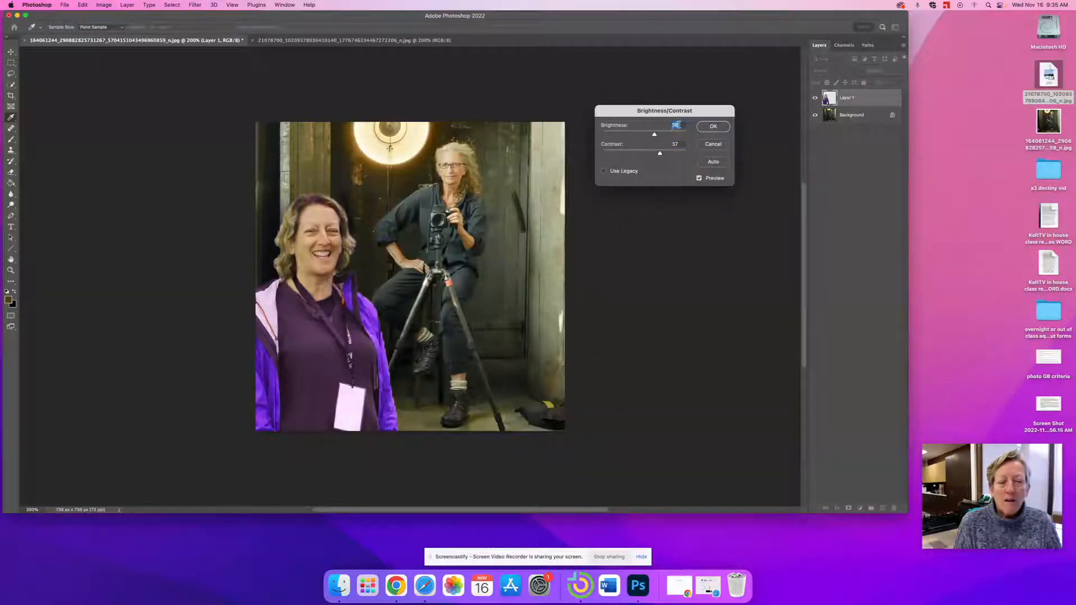
left_click(703, 127)
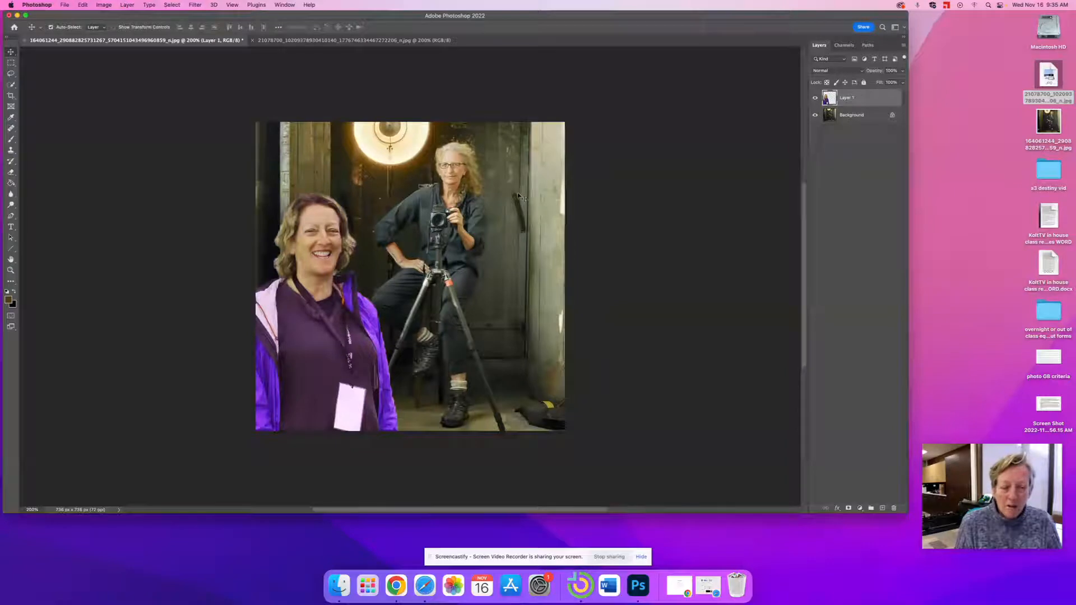
Select the Dodge tool with its range kept on Midtones for retouching the pasted woman's face at 400% zoom.
key("super+equal")
key("super+equal")
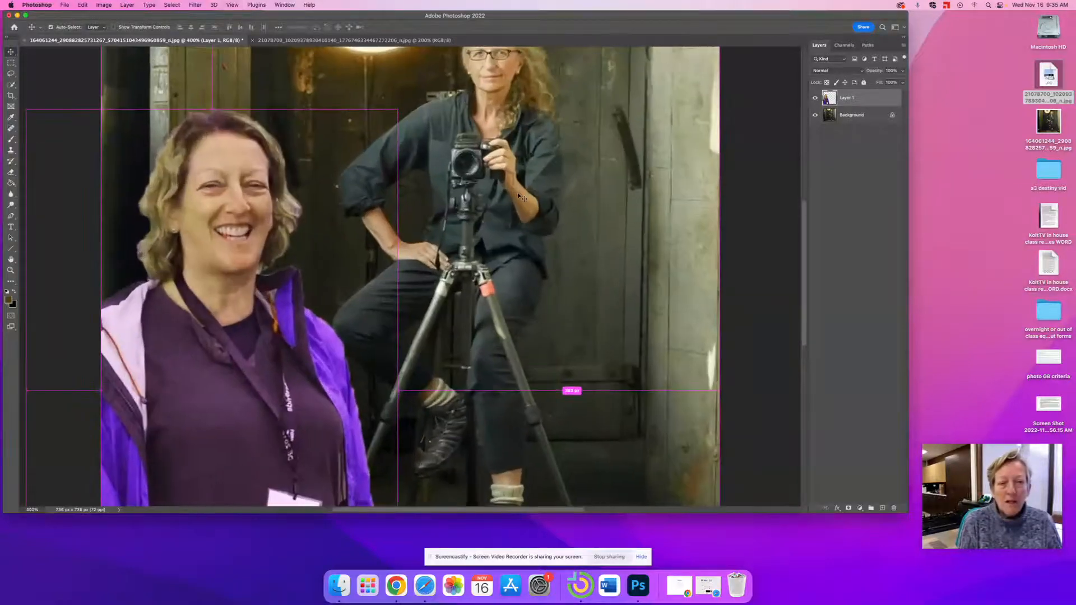
left_click_drag(805, 273, 808, 242)
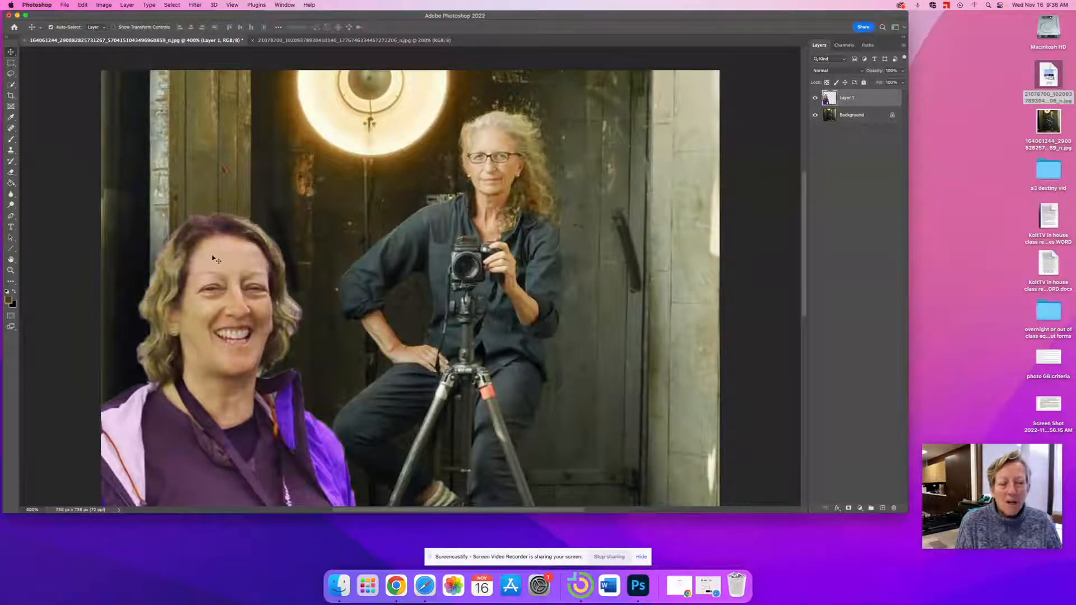
left_click(11, 205)
left_click(10, 205)
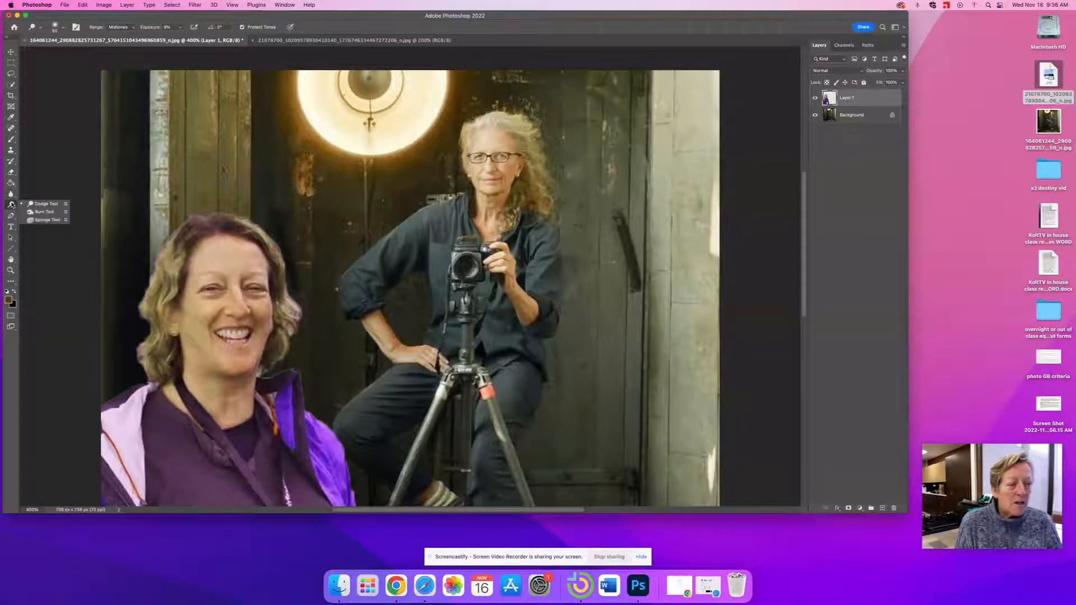
left_click(47, 206)
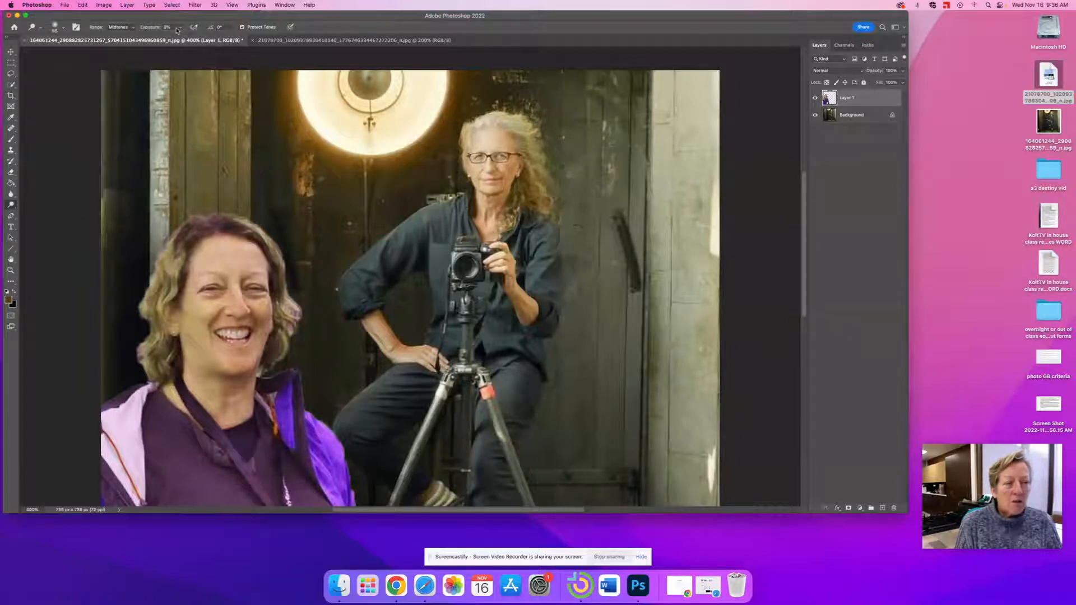
left_click(133, 28)
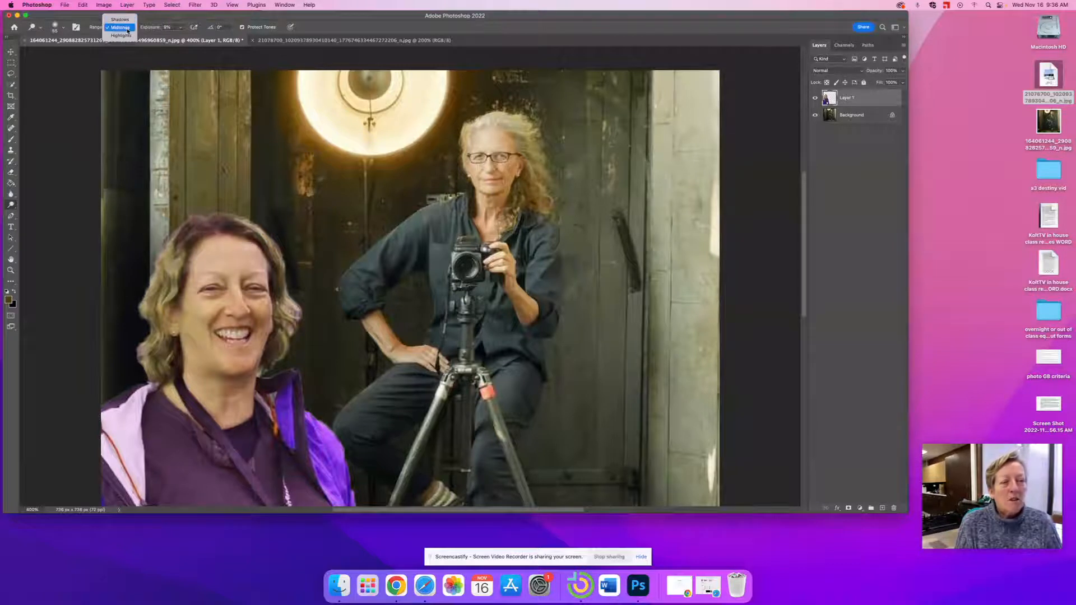
left_click(131, 28)
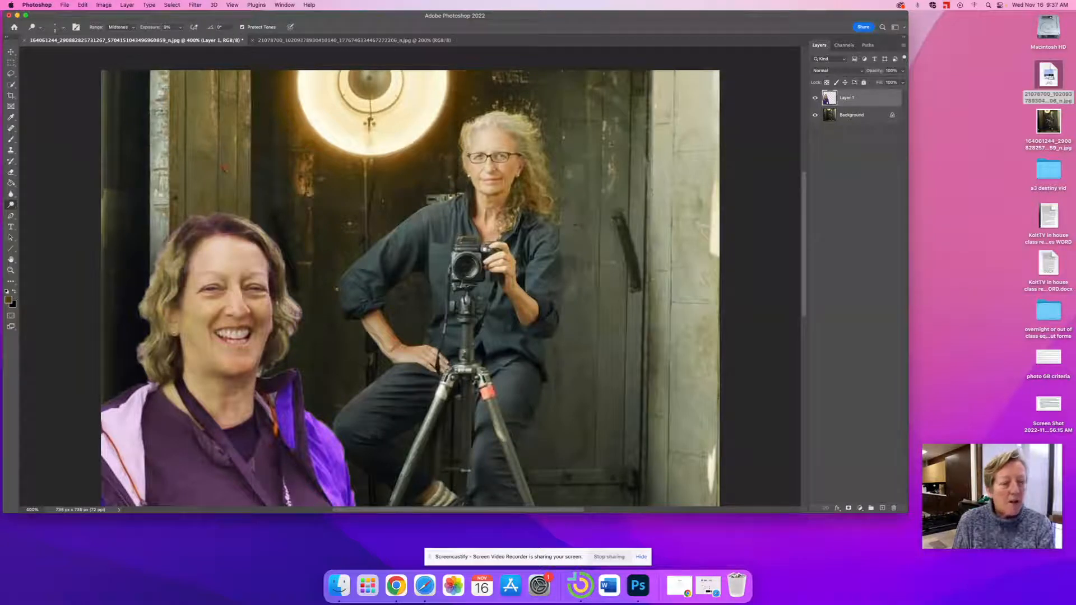
Set up the Burn tool with 9% exposure and a smaller brush, and switch back to the Dodge tool.
left_click(12, 204)
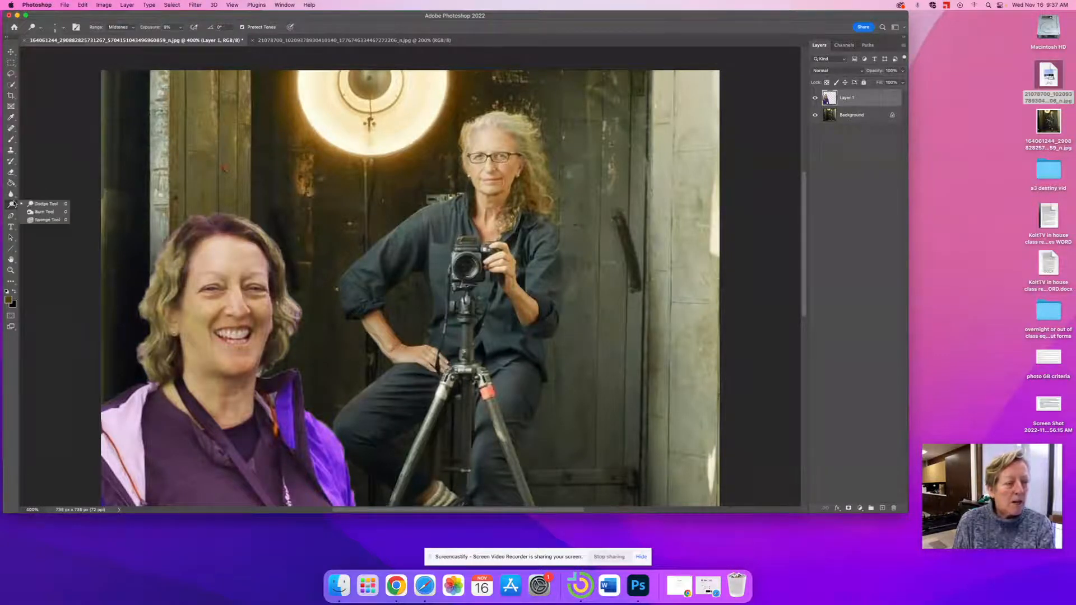
left_click(39, 212)
left_click(183, 27)
left_click_drag(185, 38, 169, 38)
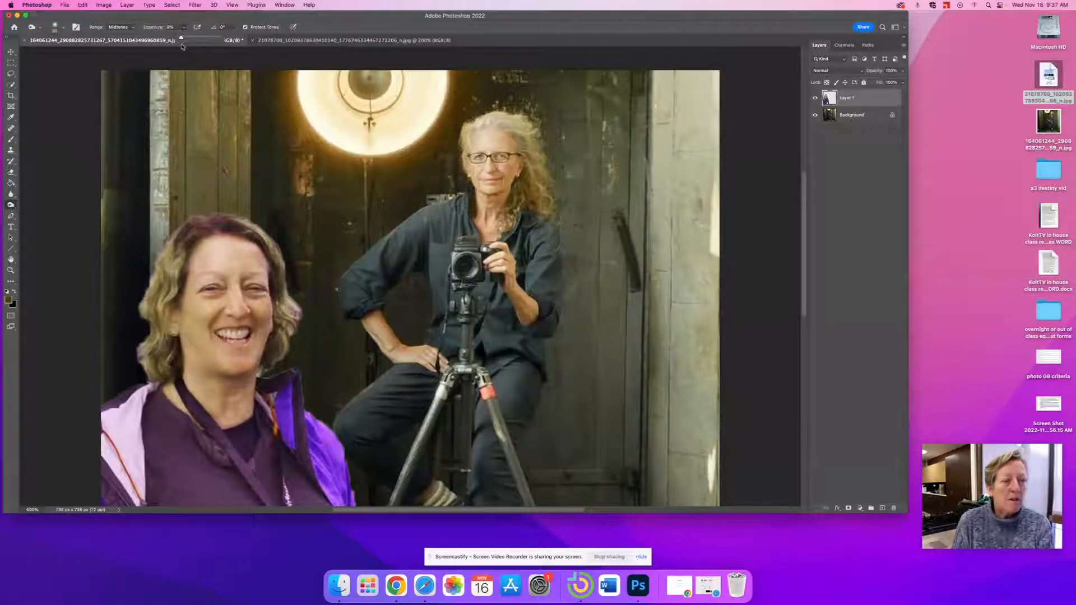
left_click_drag(183, 40, 183, 42)
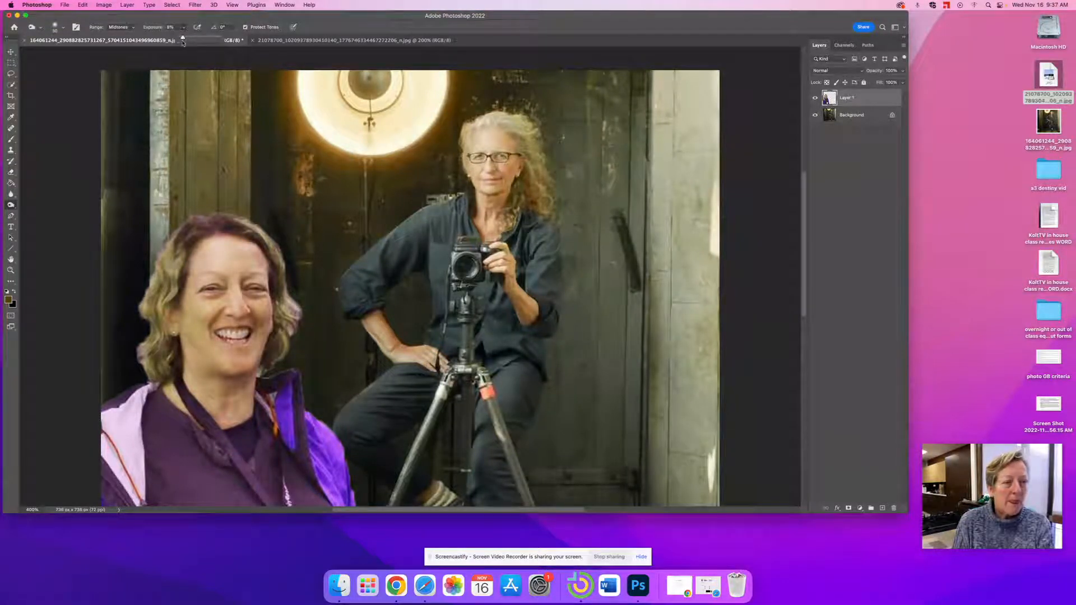
key("[")
key("[")
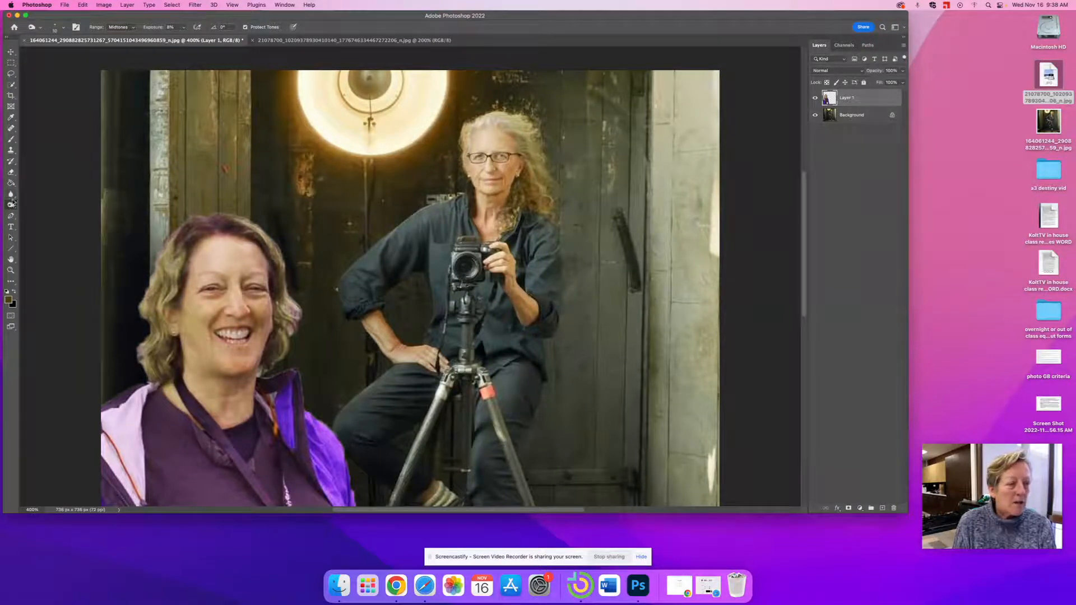
left_click_drag(10, 205, 31, 203)
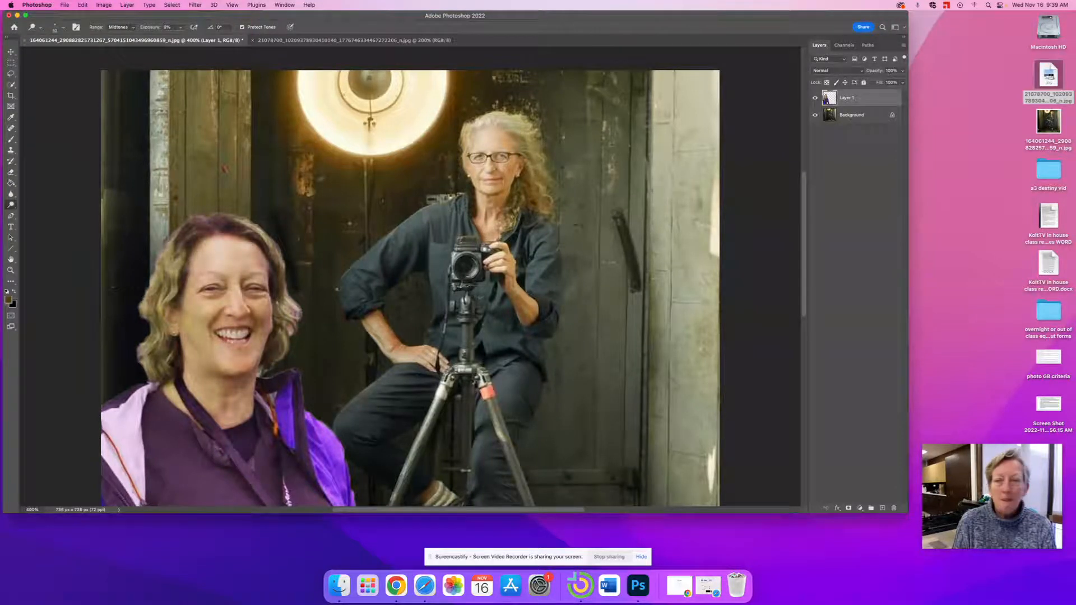
Apply a Levels adjustment to the pasted woman's layer, setting the Red channel's midtone input to 0.92.
left_click(105, 5)
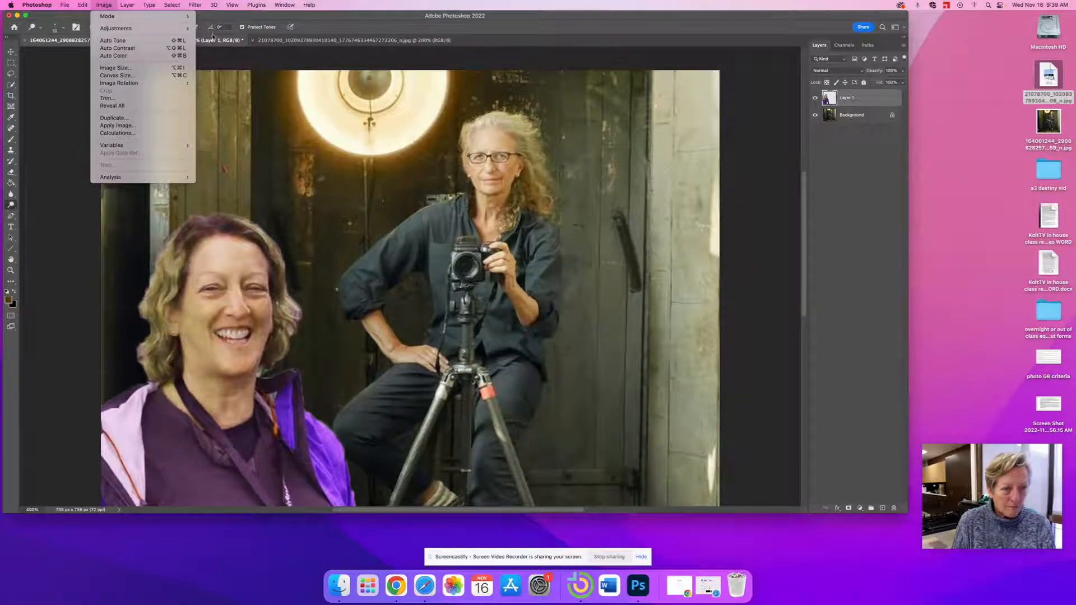
mouse_move(185, 28)
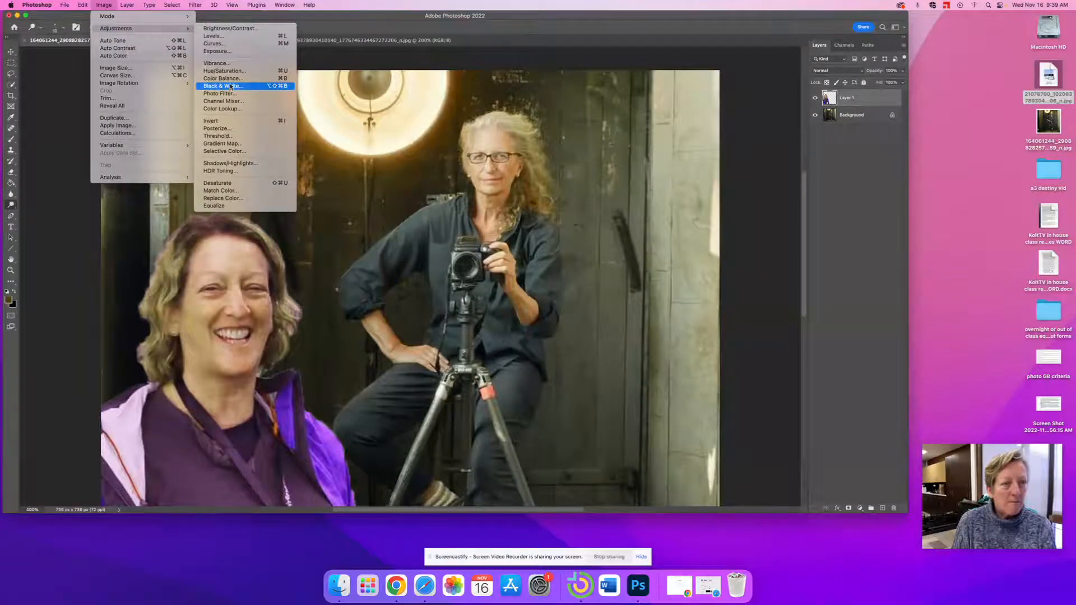
left_click(221, 36)
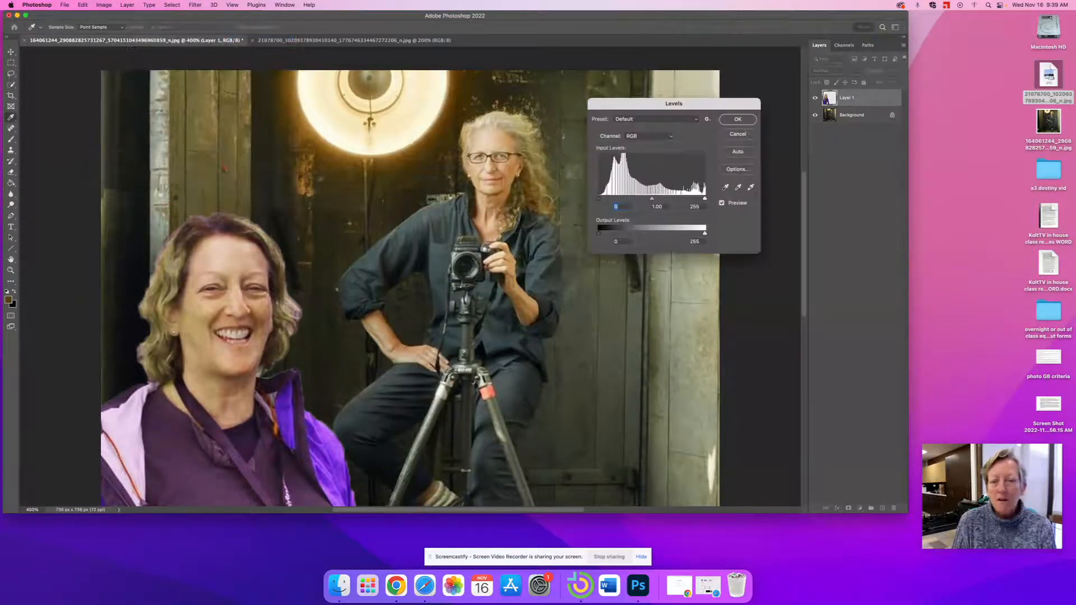
left_click(657, 138)
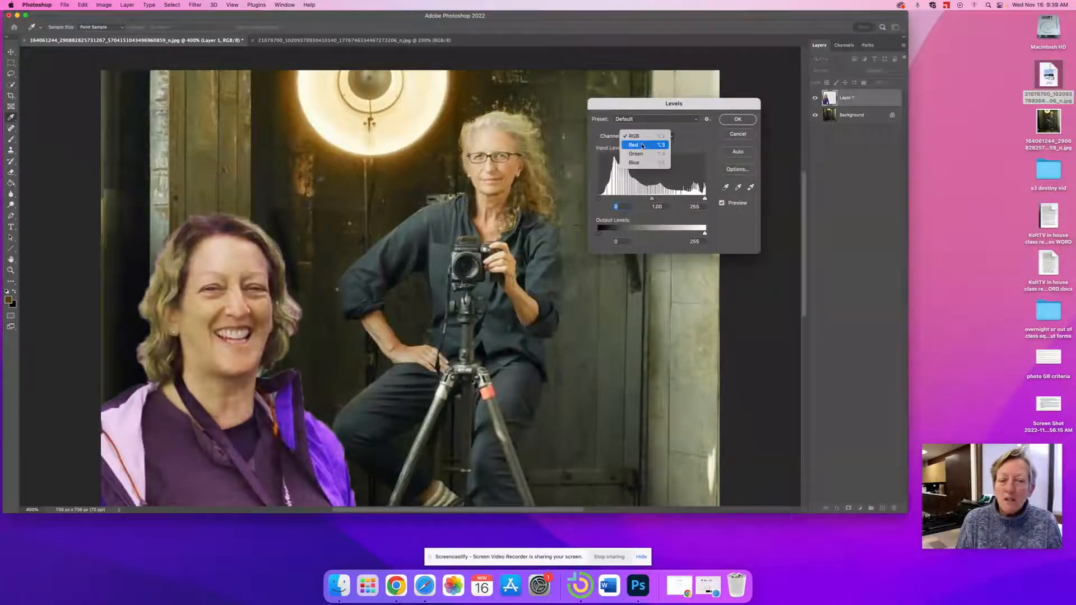
left_click(643, 145)
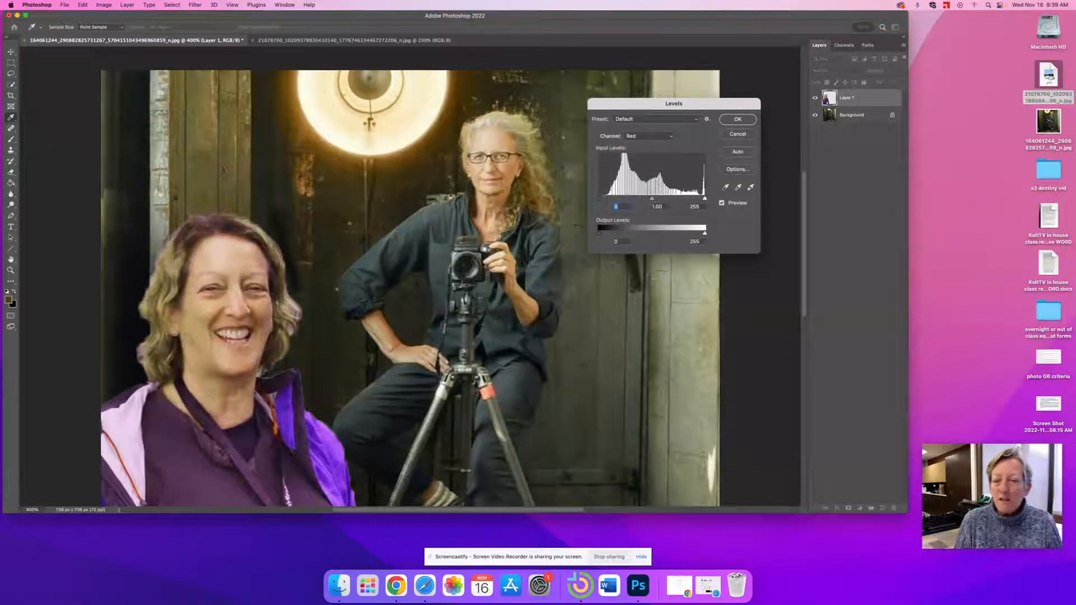
mouse_move(652, 200)
left_mouse_down()
mouse_move(632, 199)
mouse_move(656, 199)
left_mouse_up()
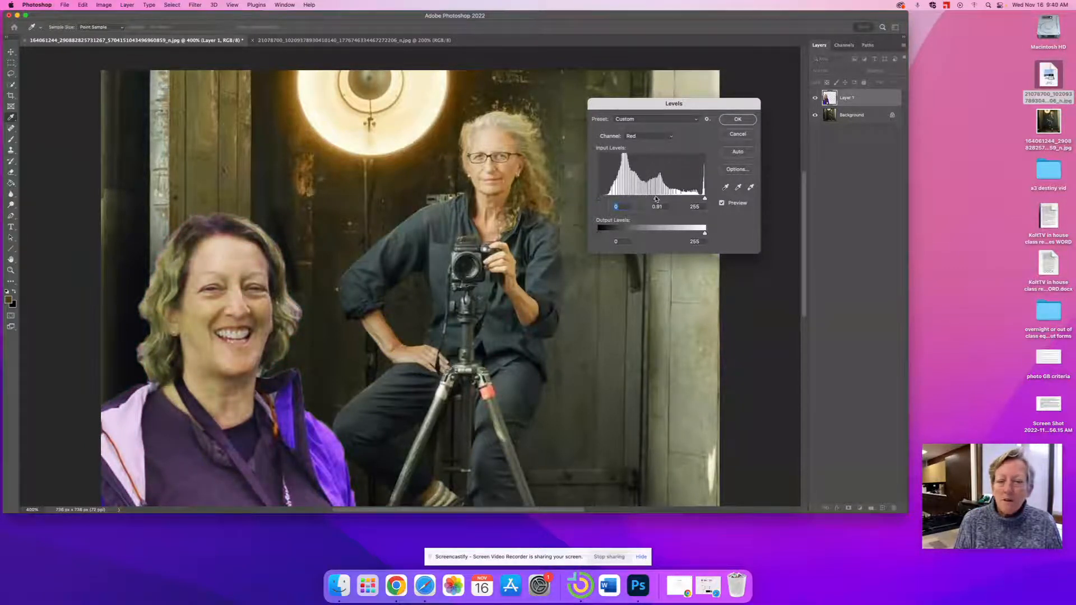
mouse_move(705, 199)
left_mouse_down()
mouse_move(692, 200)
mouse_move(704, 199)
left_mouse_up()
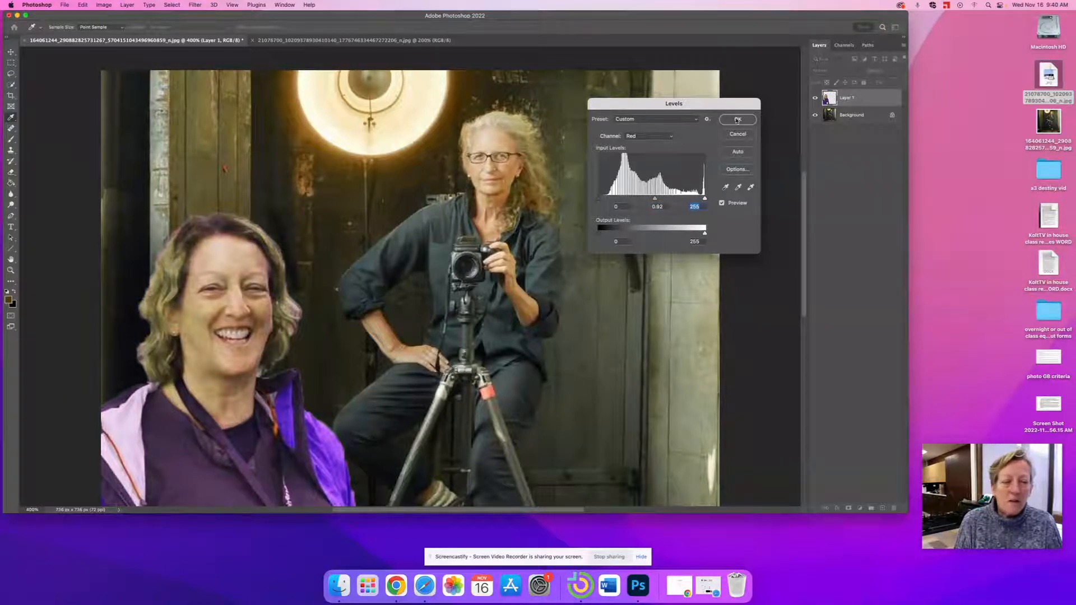
left_click(657, 137)
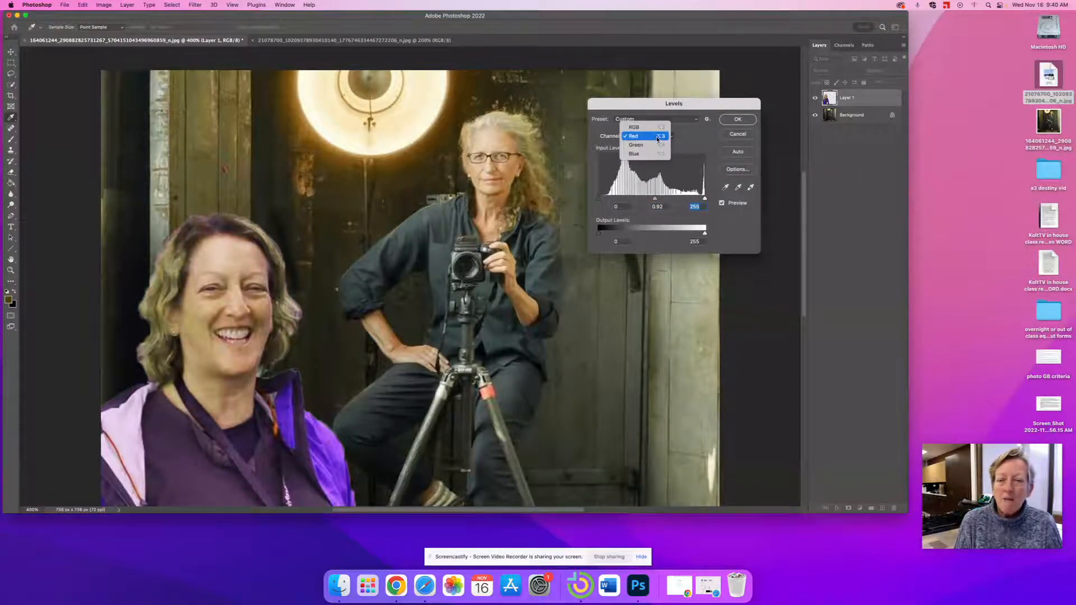
left_click(647, 127)
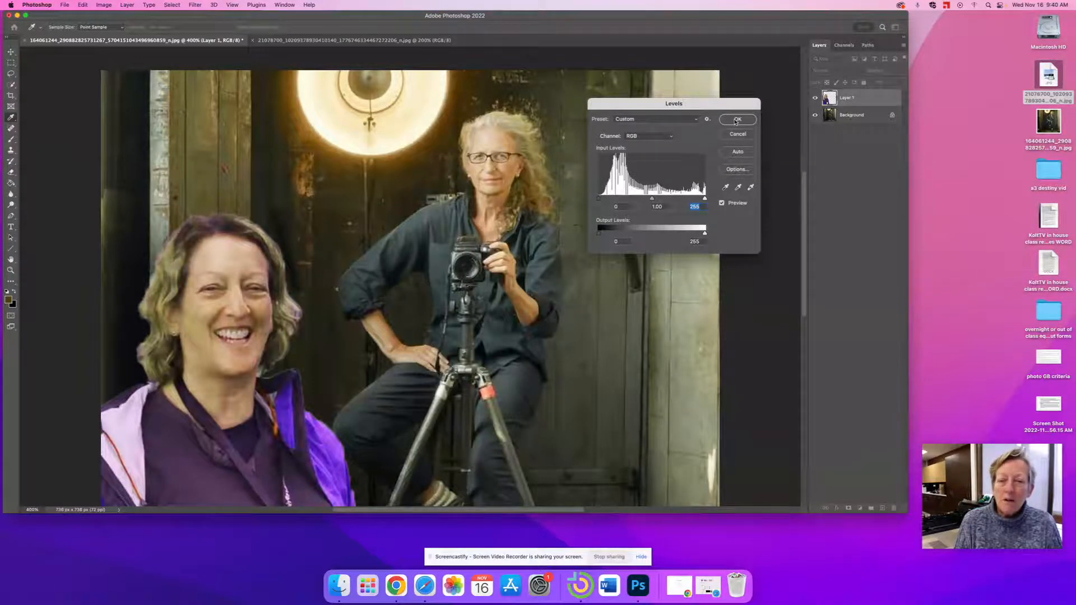
left_click(736, 121)
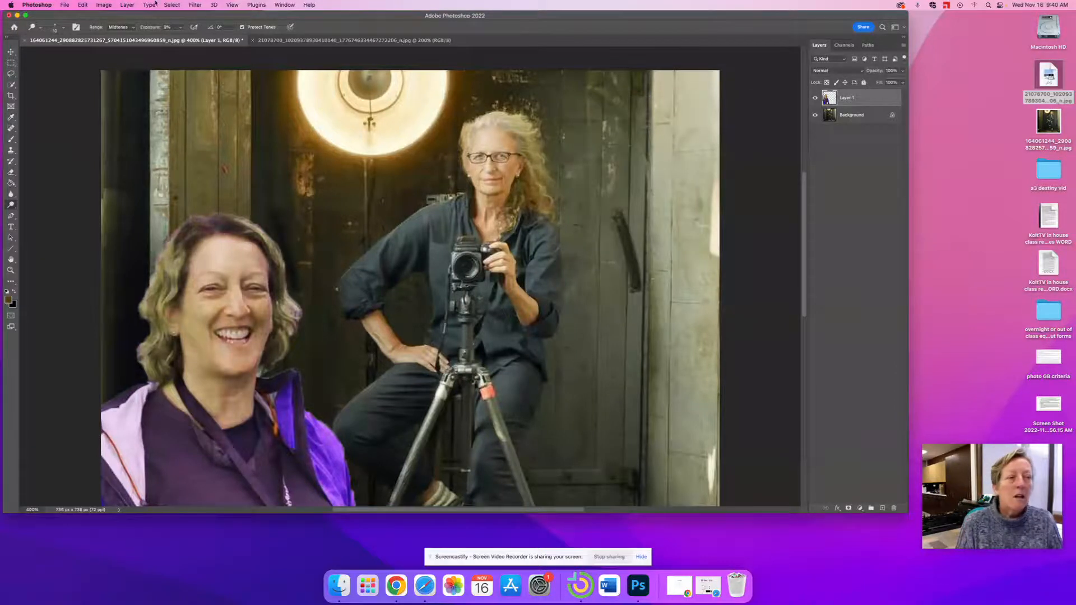
Apply a Shadows/Highlights adjustment to the pasted woman's layer with Shadows at 0% and Highlights at 3%.
left_click(104, 5)
mouse_move(189, 29)
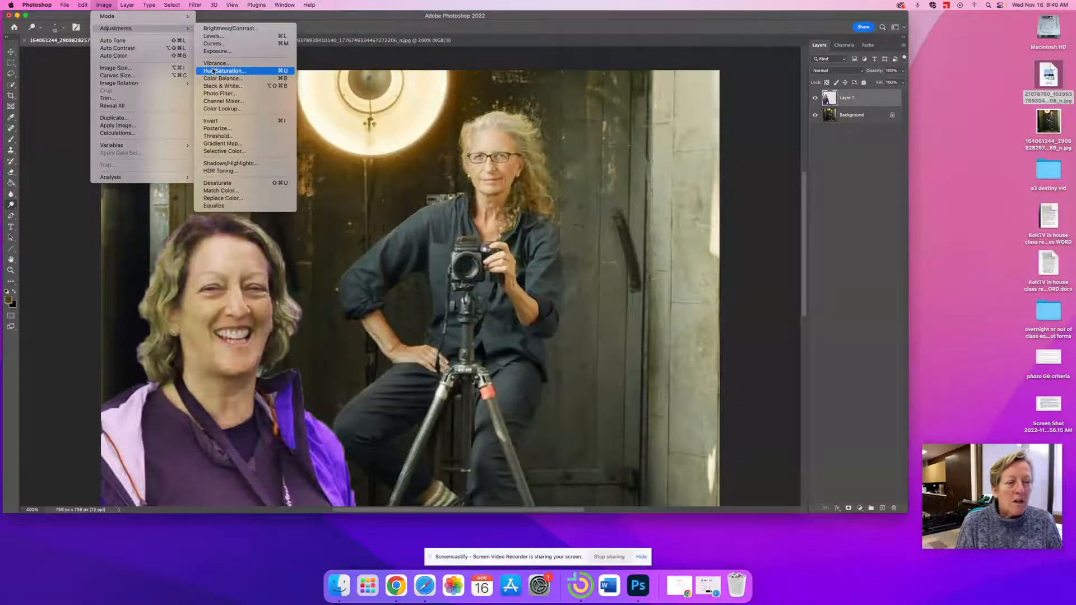
left_click(224, 164)
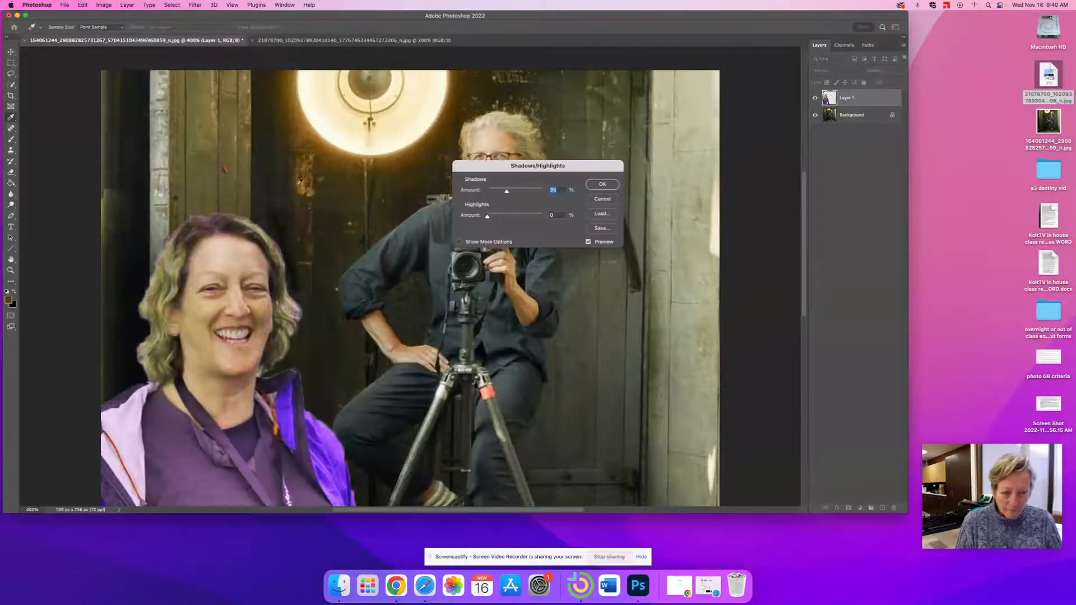
left_click_drag(570, 159, 664, 139)
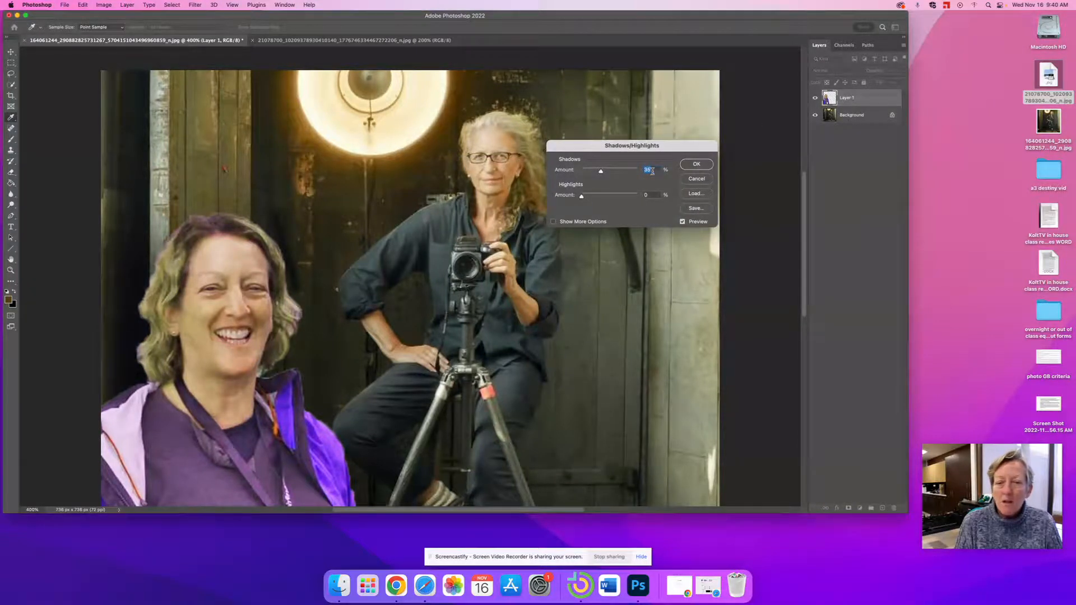
left_click_drag(600, 173, 577, 170)
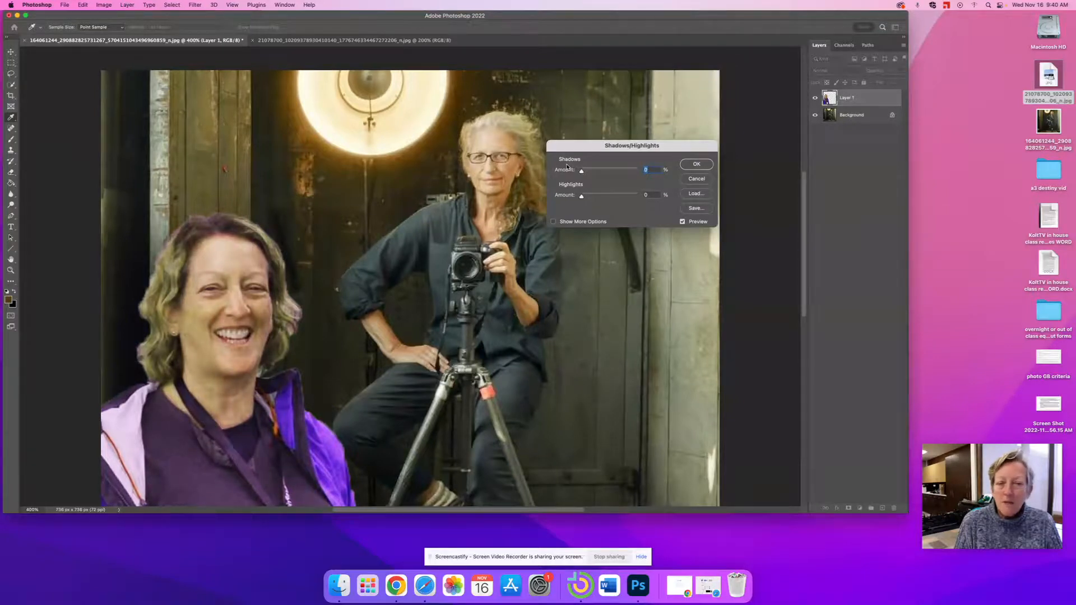
mouse_move(582, 197)
left_mouse_down()
mouse_move(613, 203)
mouse_move(579, 198)
left_mouse_up()
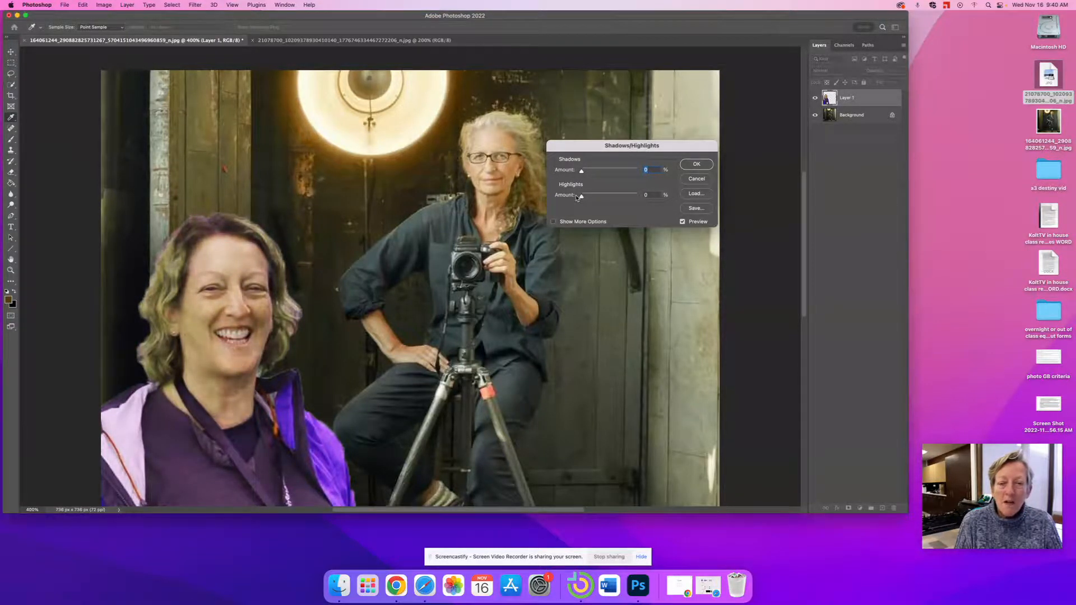
mouse_move(581, 198)
left_mouse_down()
mouse_move(603, 198)
mouse_move(583, 197)
left_mouse_up()
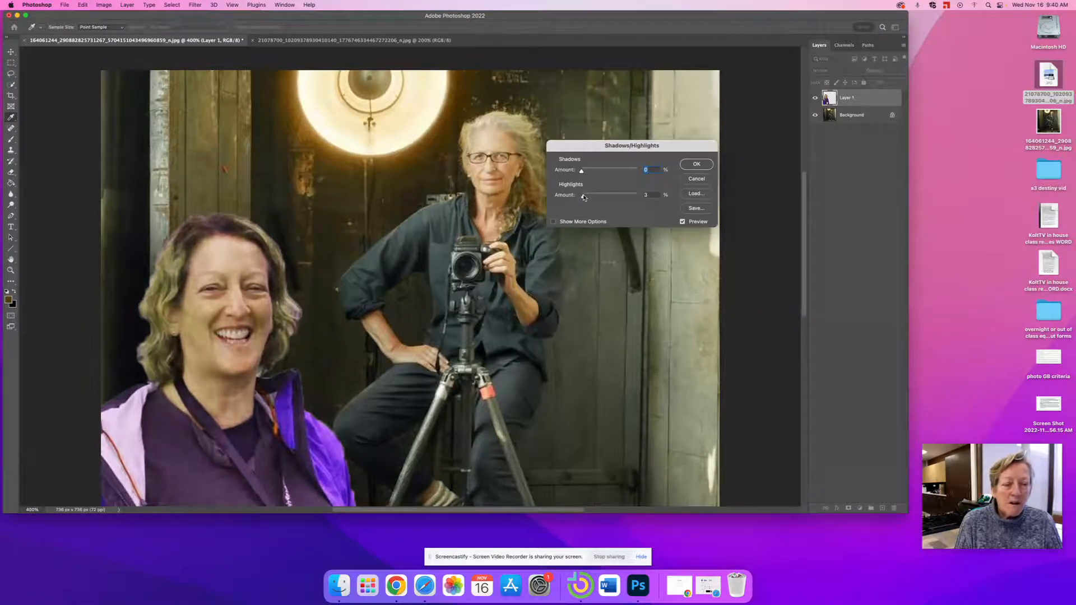
left_click(697, 164)
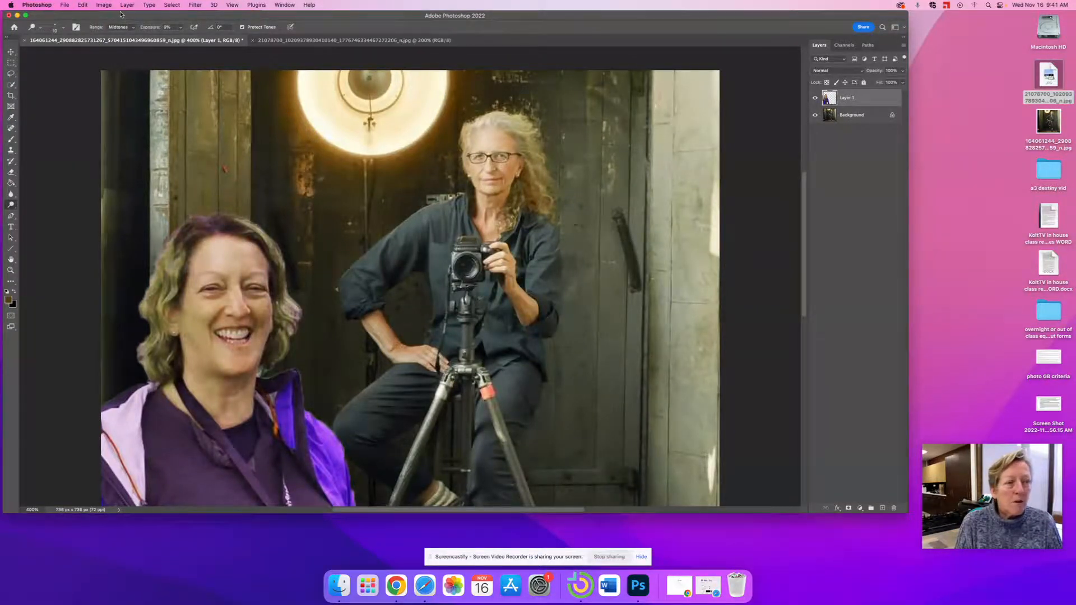
left_click(97, 6)
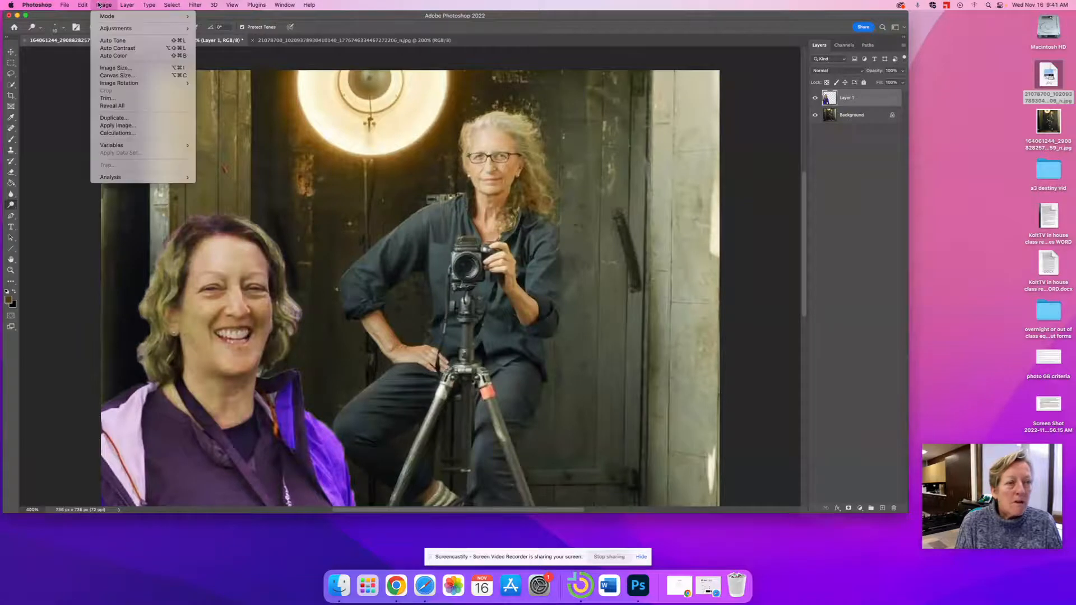
mouse_move(146, 28)
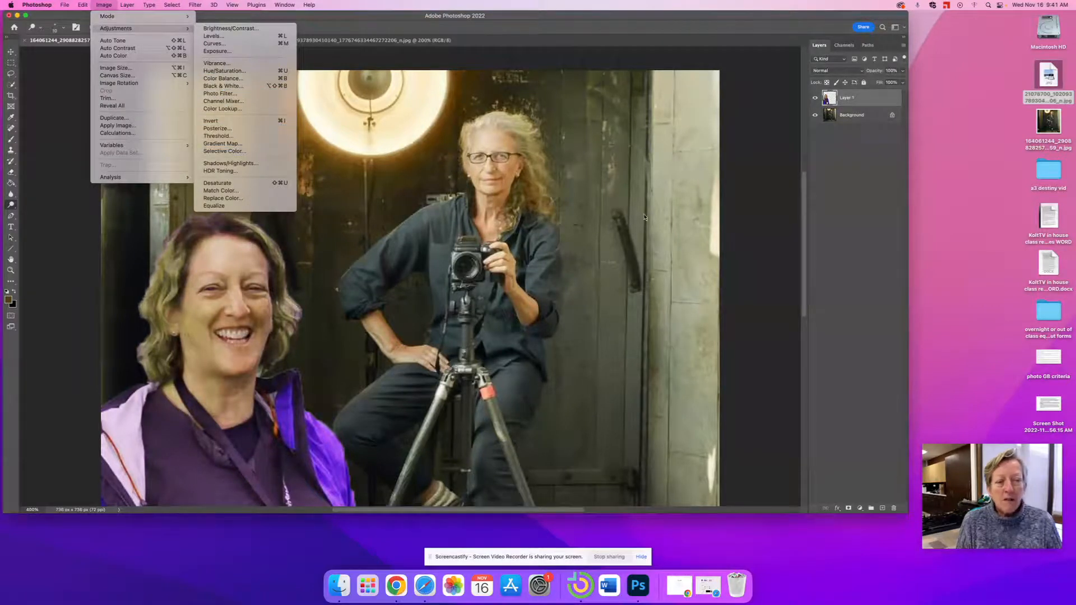
Return to the Dodge tool with the Midtones range for the pasted woman's face and open its exposure setting.
left_click(746, 212)
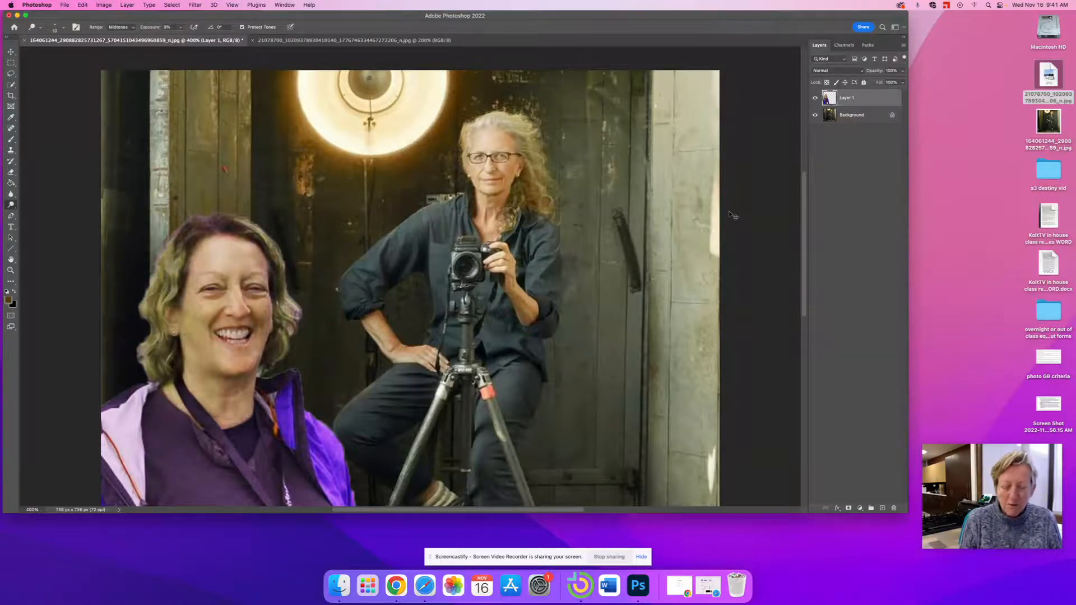
key("super+minus")
key("super+minus")
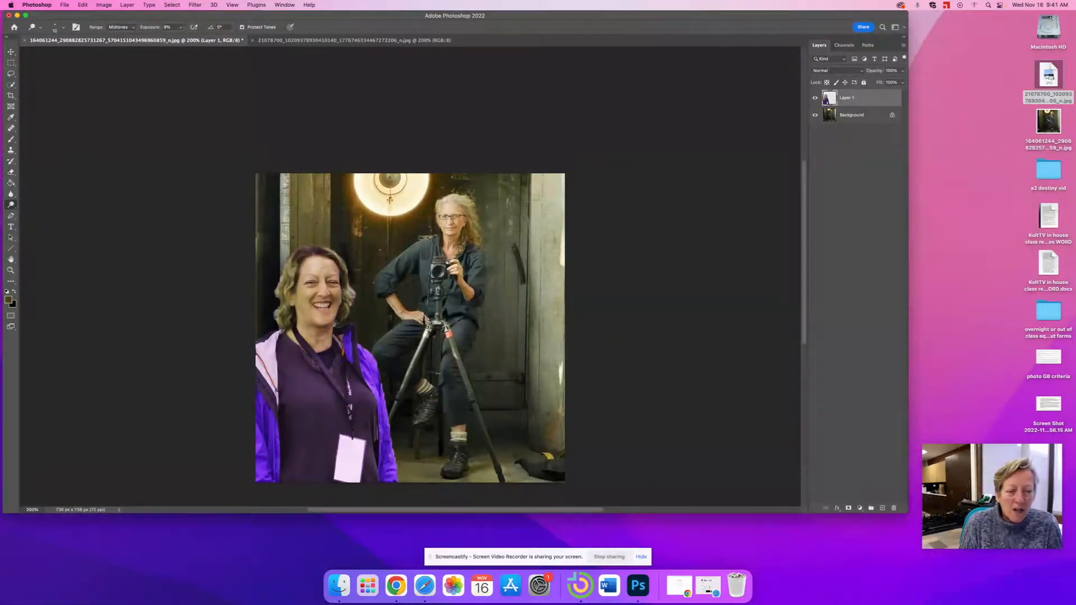
left_click(11, 205)
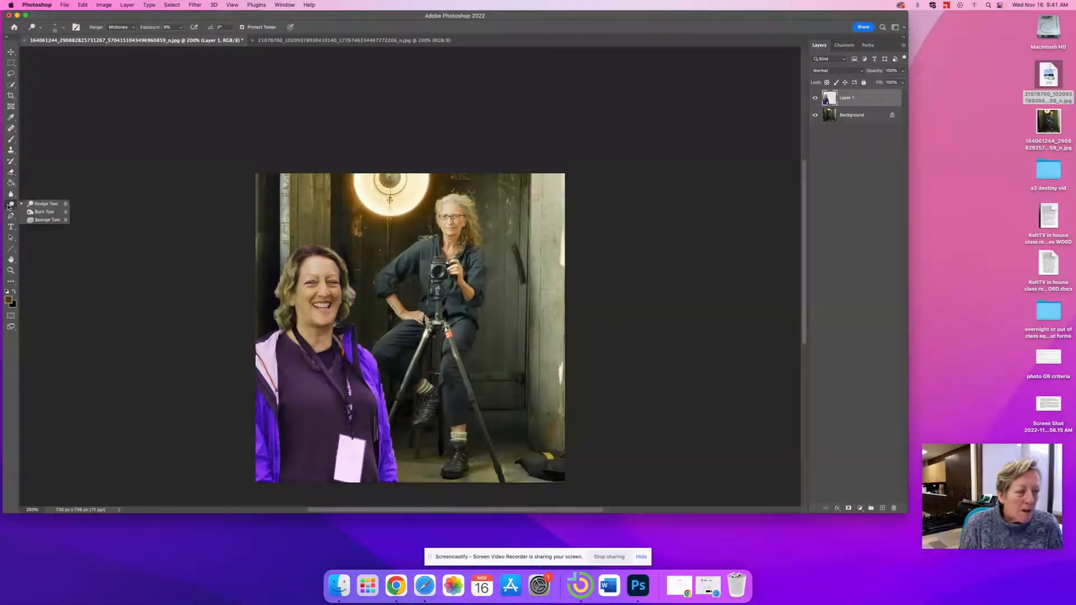
left_click(55, 204)
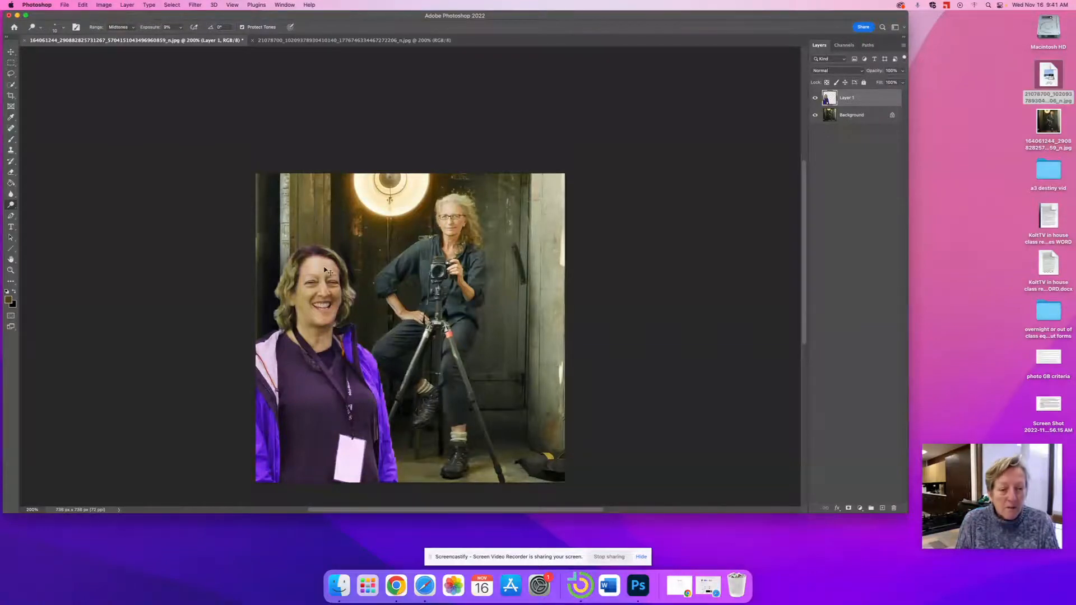
left_click(180, 27)
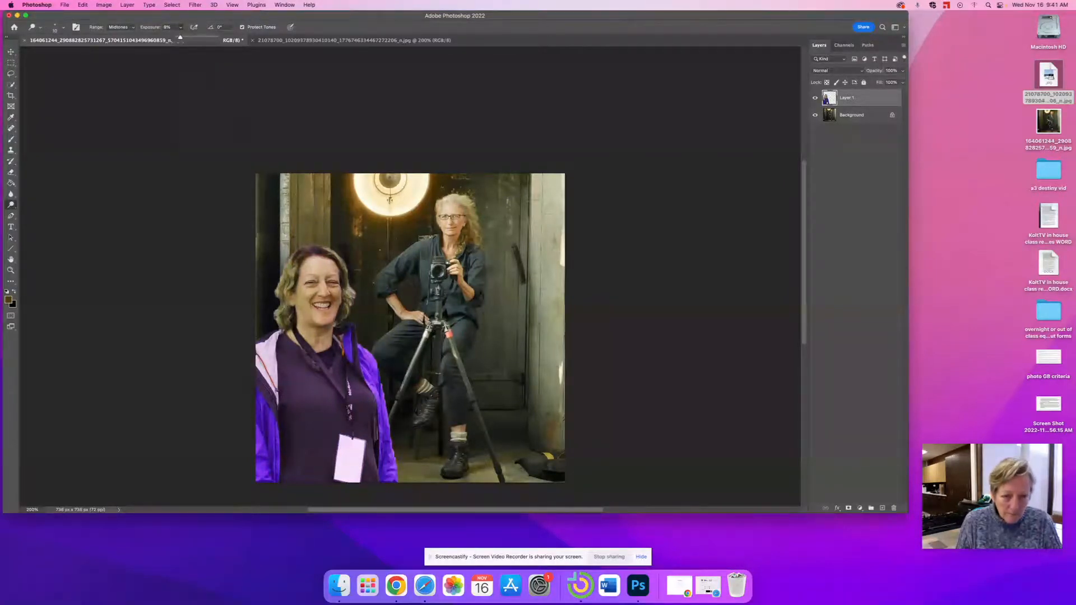
key("Return")
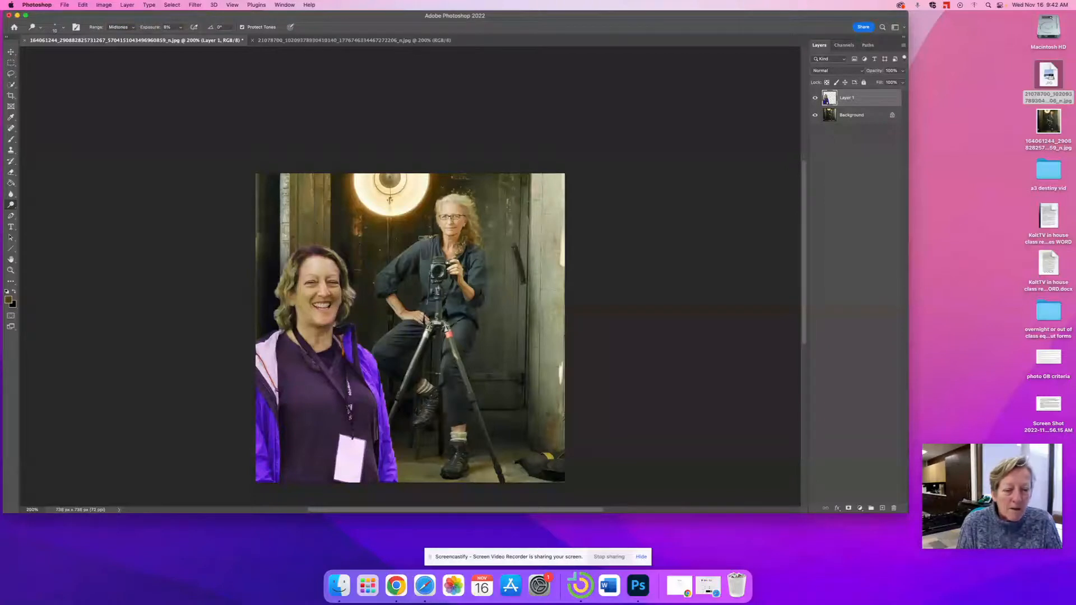
Switch to the Burn tool with the Midtones range for the pasted woman at 400% zoom.
right_click(11, 205)
left_click(39, 221)
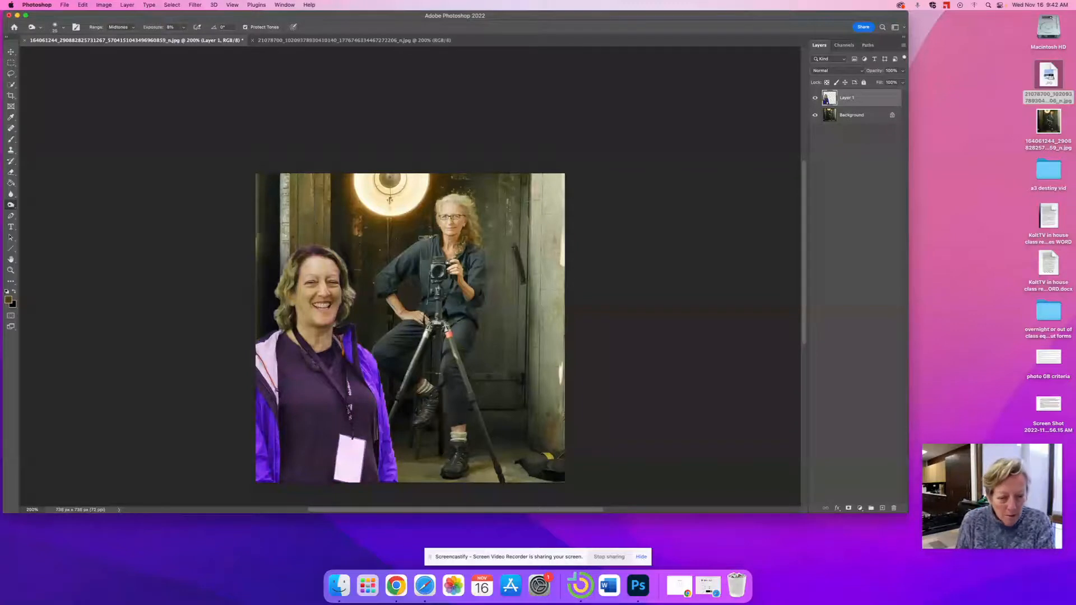
key("super+equal")
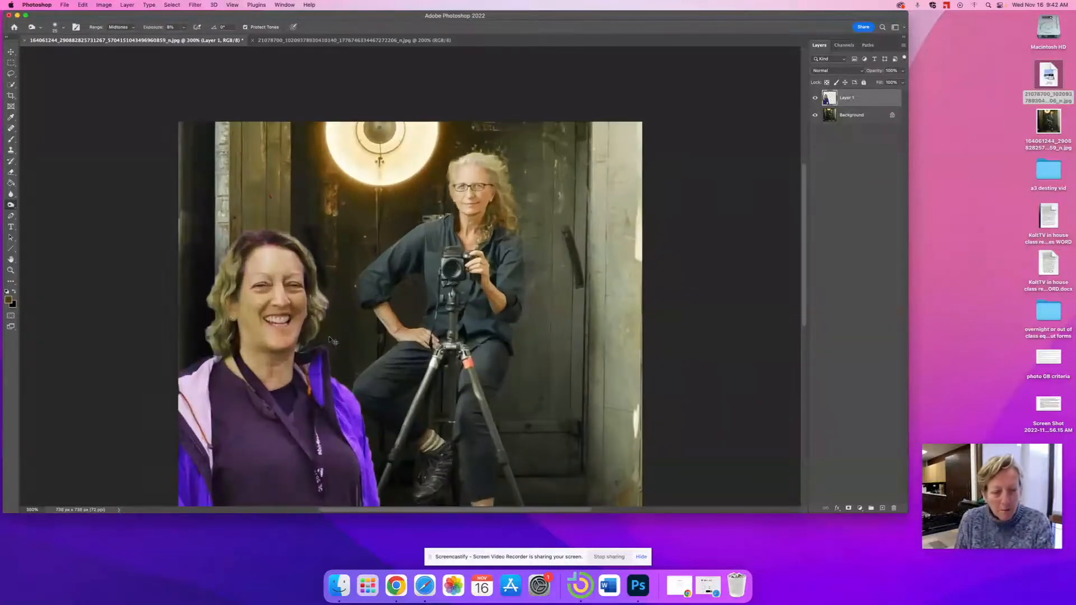
key("super+equal")
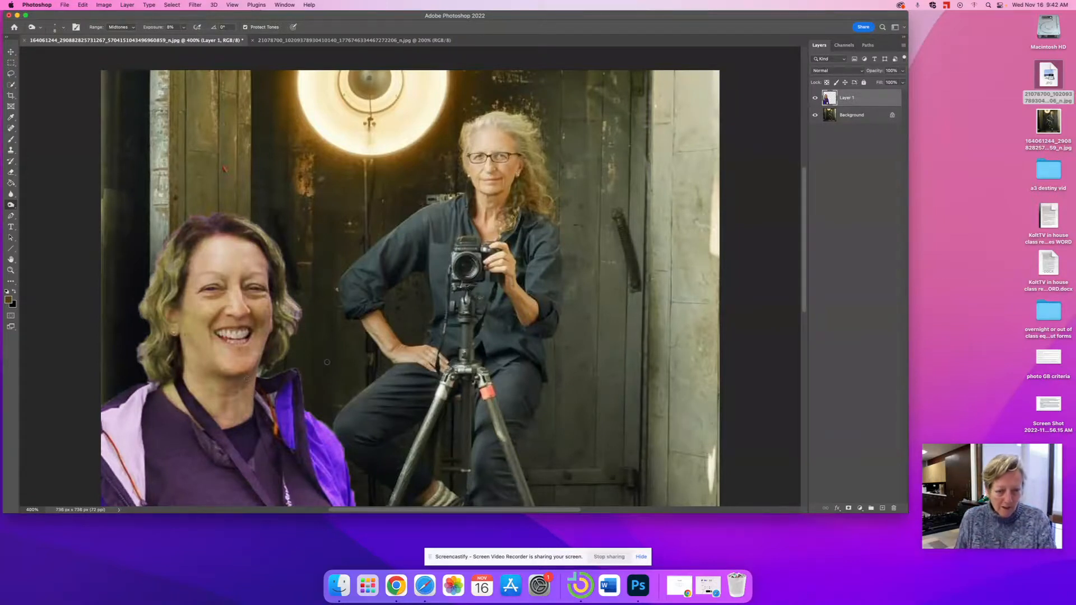
Resize the composite image to 5 by 5 inches at a resolution of 150 pixels/inch.
key("super+minus")
key("super+minus")
key("super+minus")
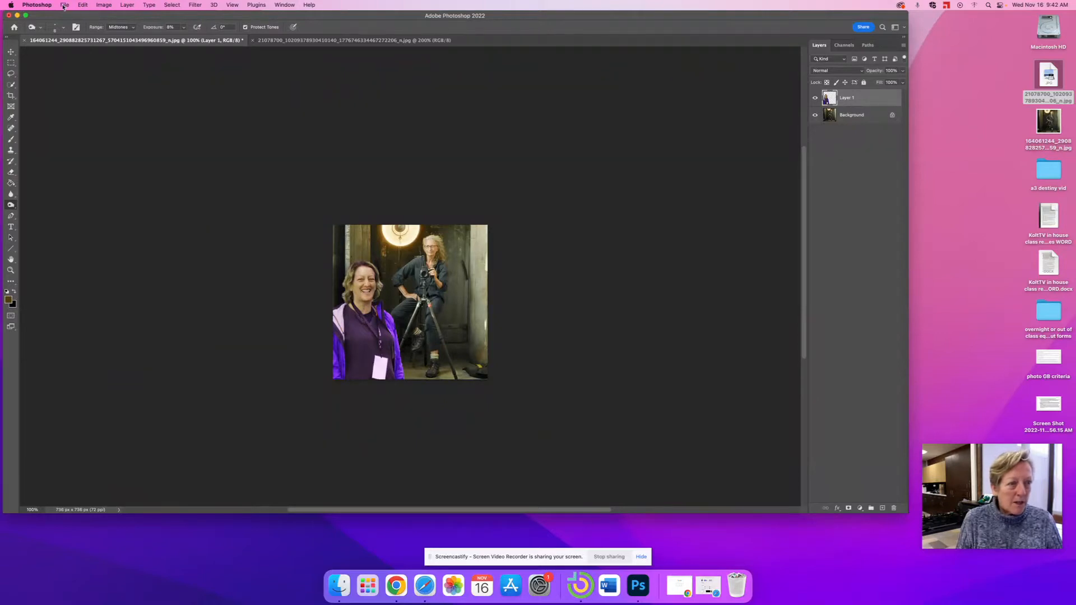
left_click(106, 6)
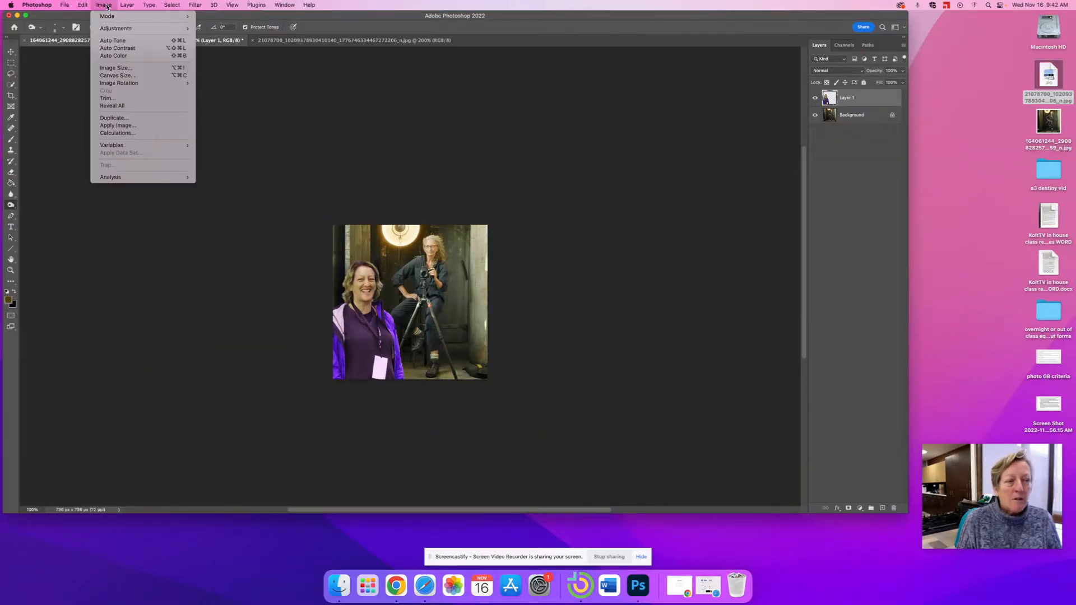
left_click(115, 68)
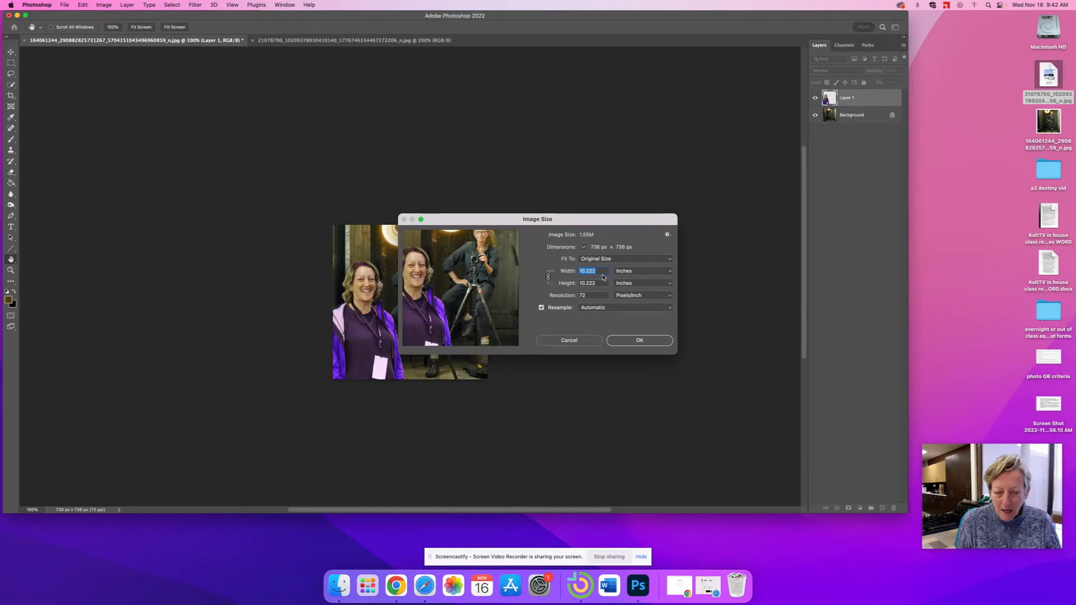
type("5")
key("Tab")
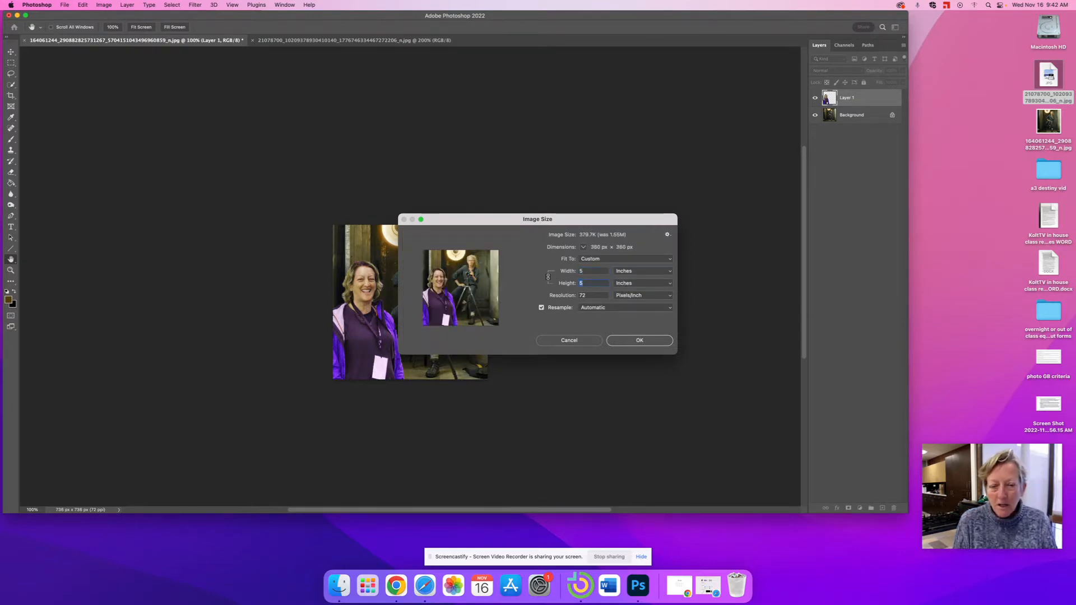
key("Tab")
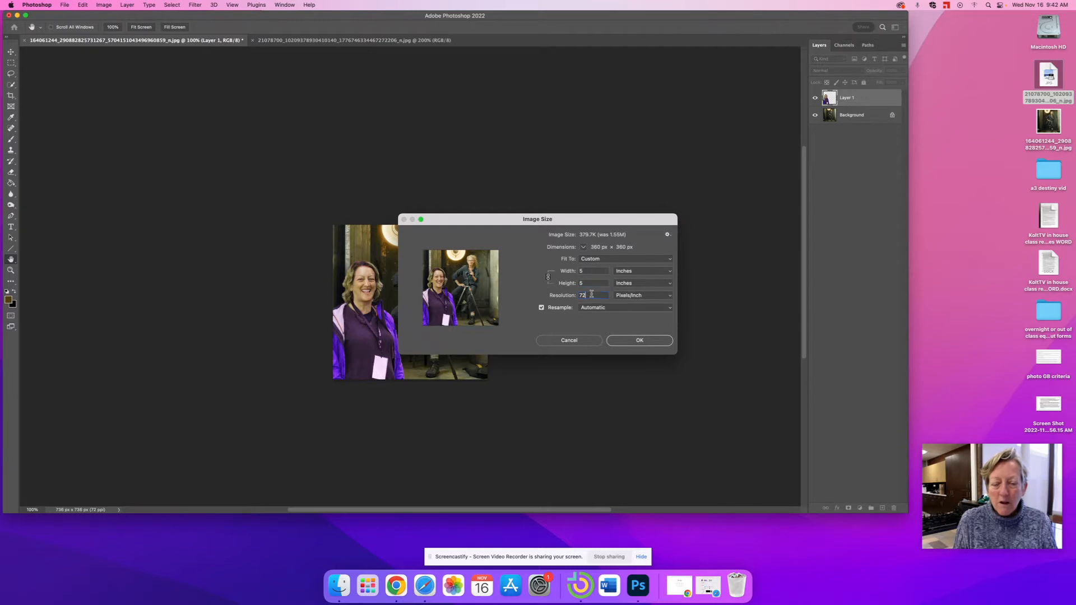
type("1")
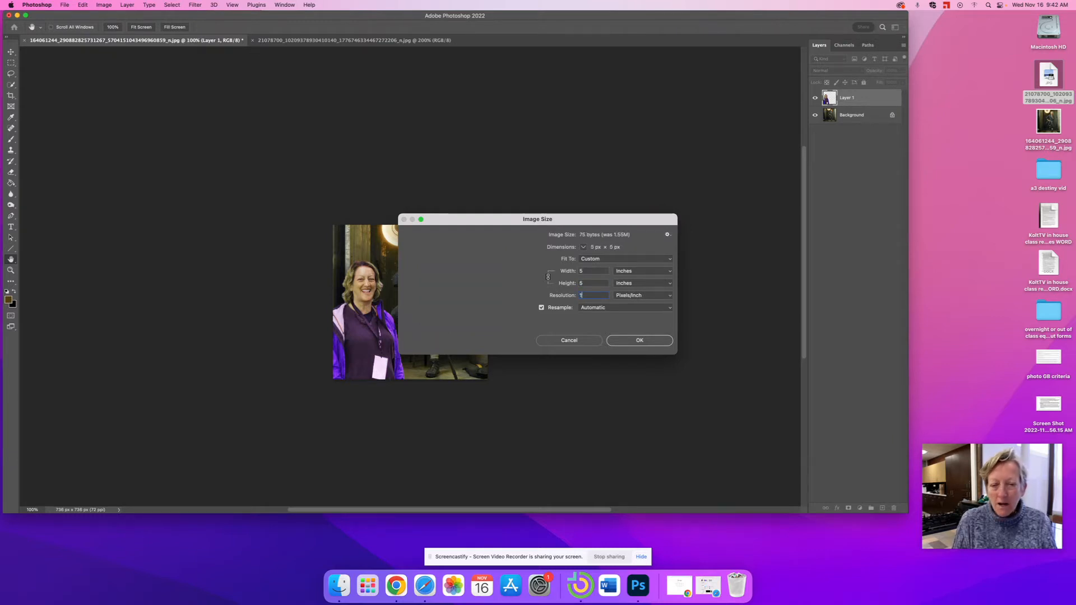
type("50")
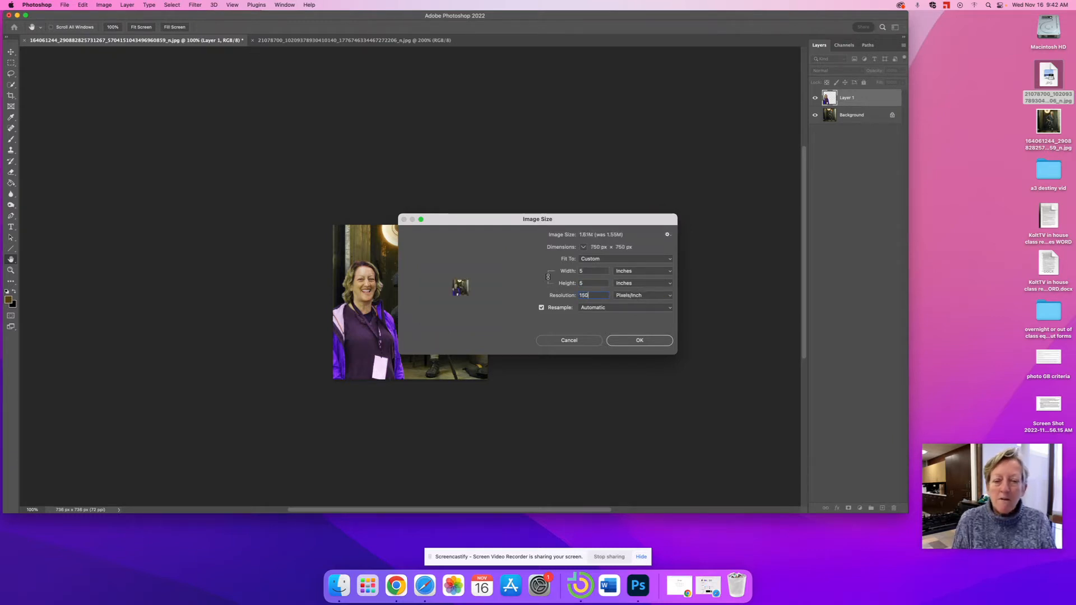
left_click(640, 341)
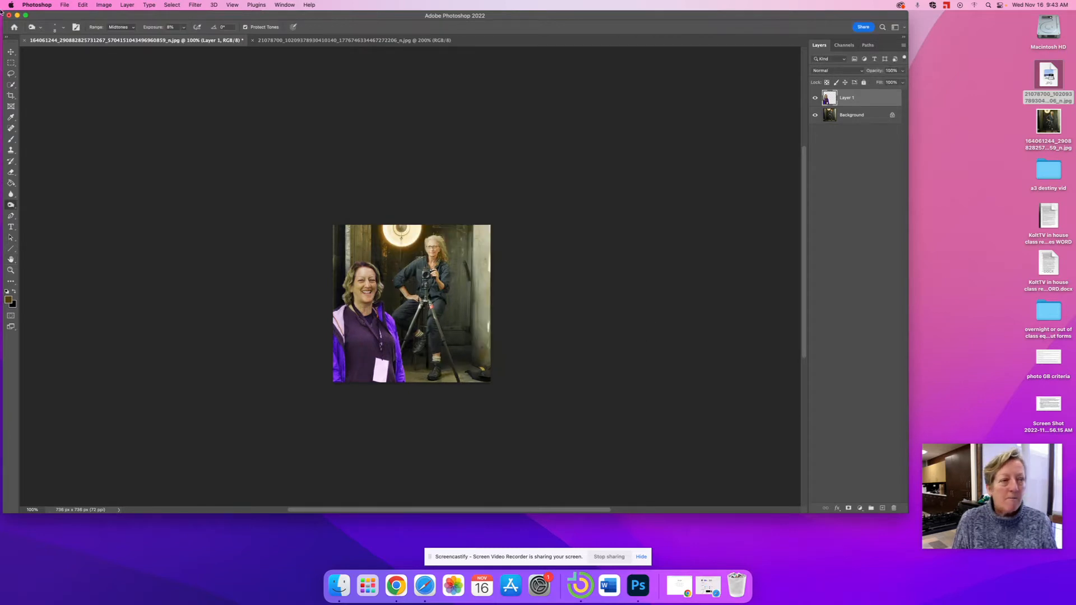
Save the composite on the computer's Desktop as a Photoshop PDF named AFP, using the High Quality Print preset with editing capabilities preserved.
left_click(64, 5)
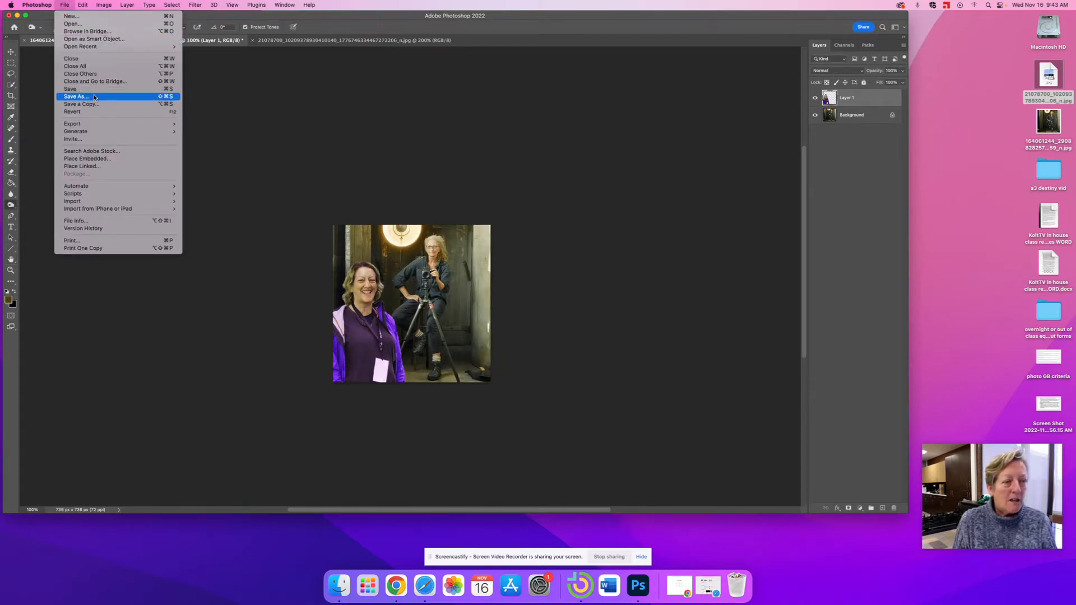
left_click(75, 97)
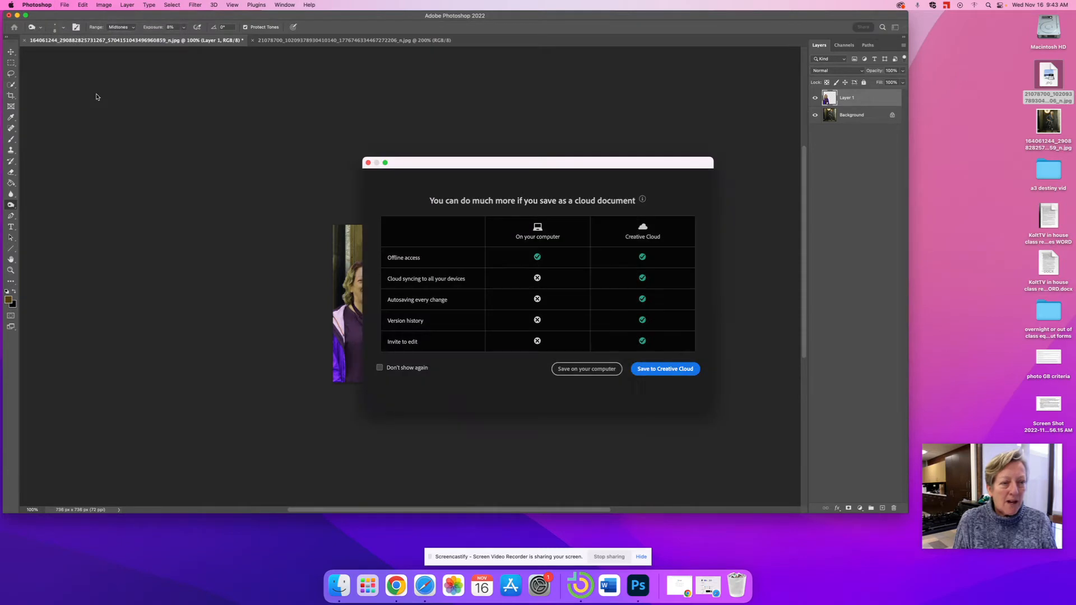
left_click(578, 369)
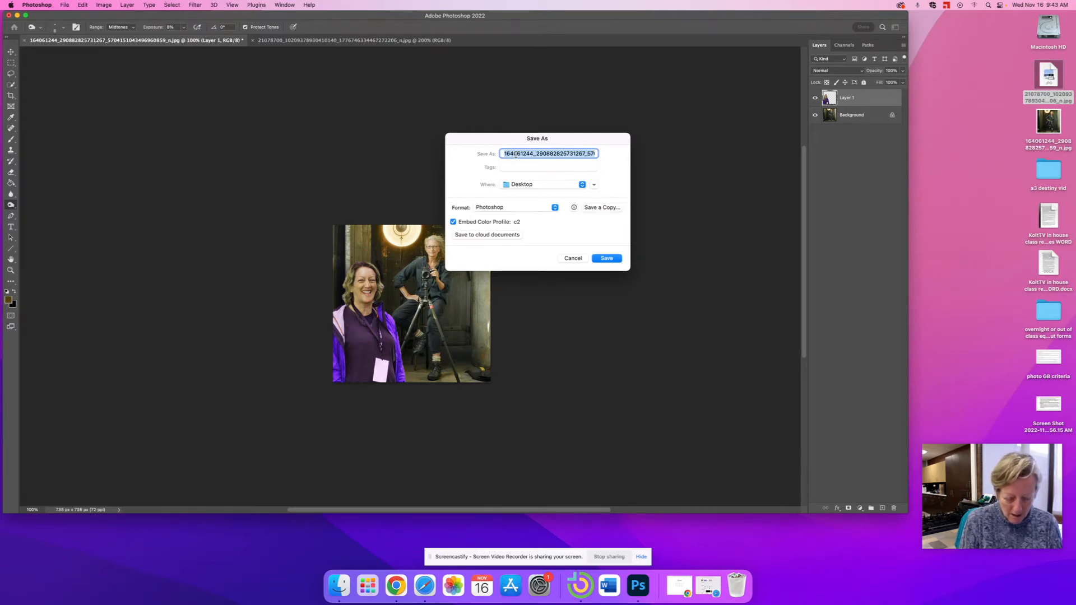
type("AF")
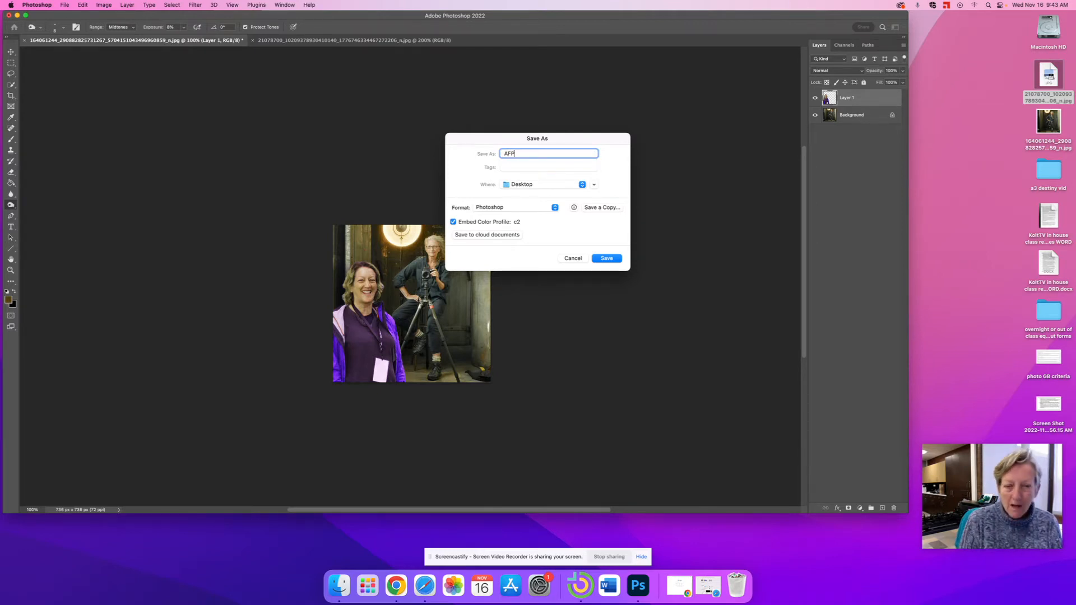
type("P")
left_click(532, 209)
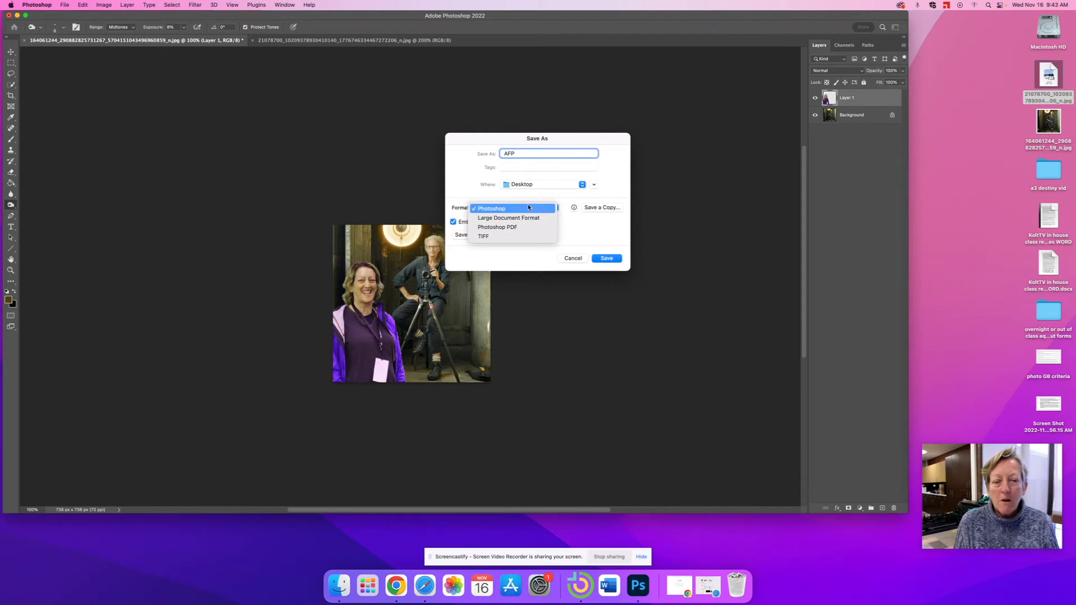
left_click(507, 224)
left_click(606, 258)
left_click(538, 206)
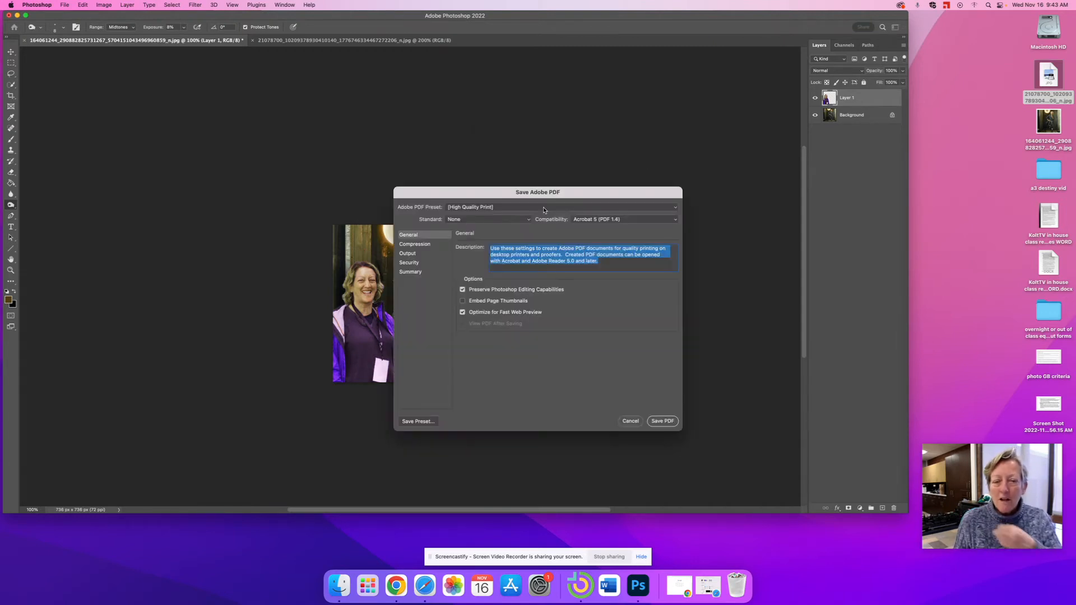
left_click(663, 421)
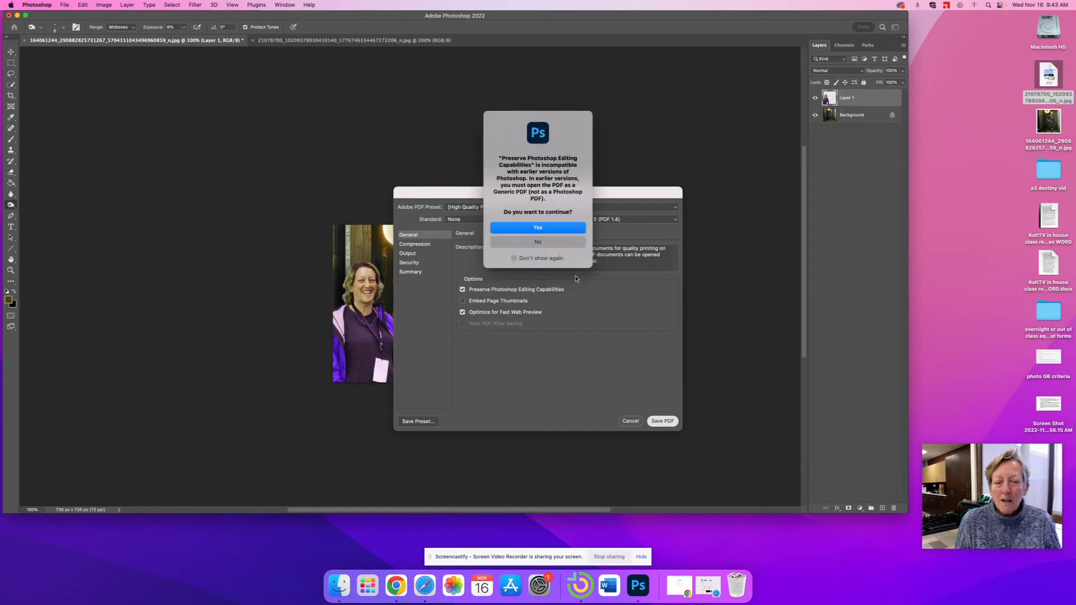
left_click(534, 226)
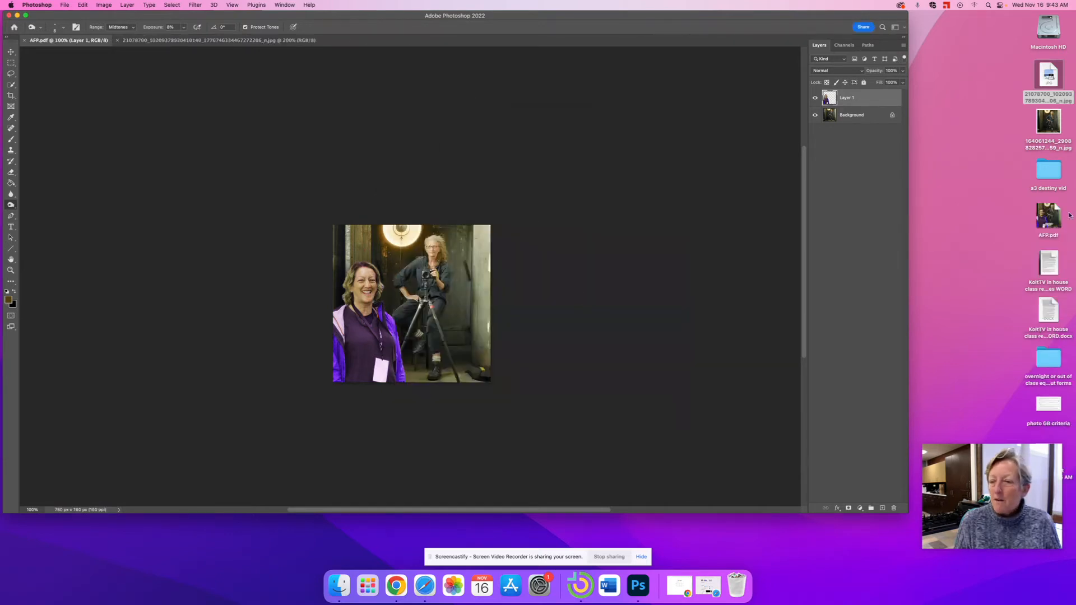
Open AFP.pdf from the desktop in Preview to check the saved composite, and quit Preview.
double_click(1048, 215)
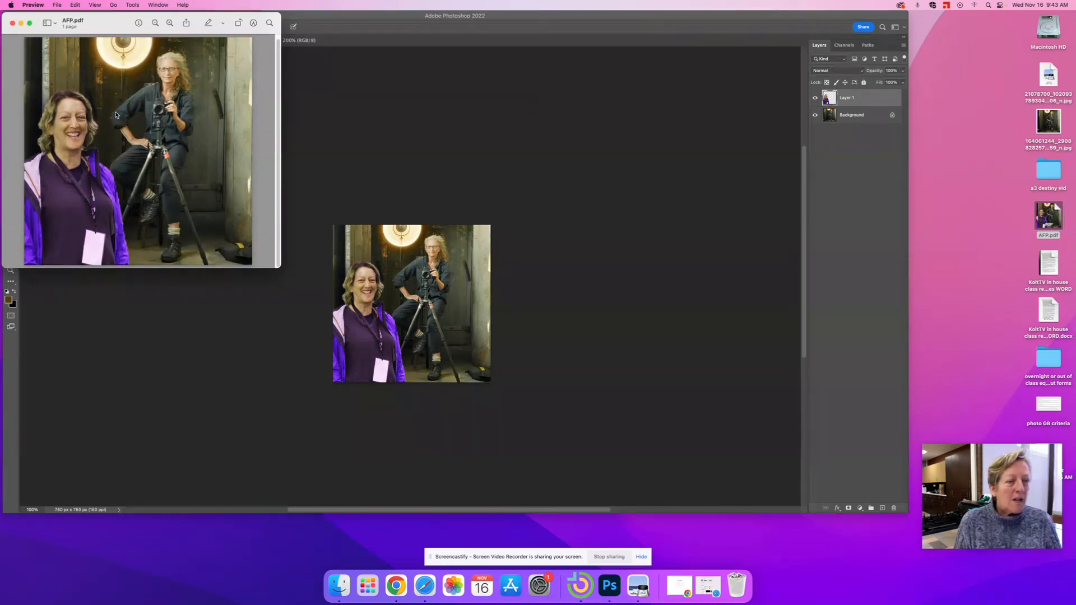
key("super+q")
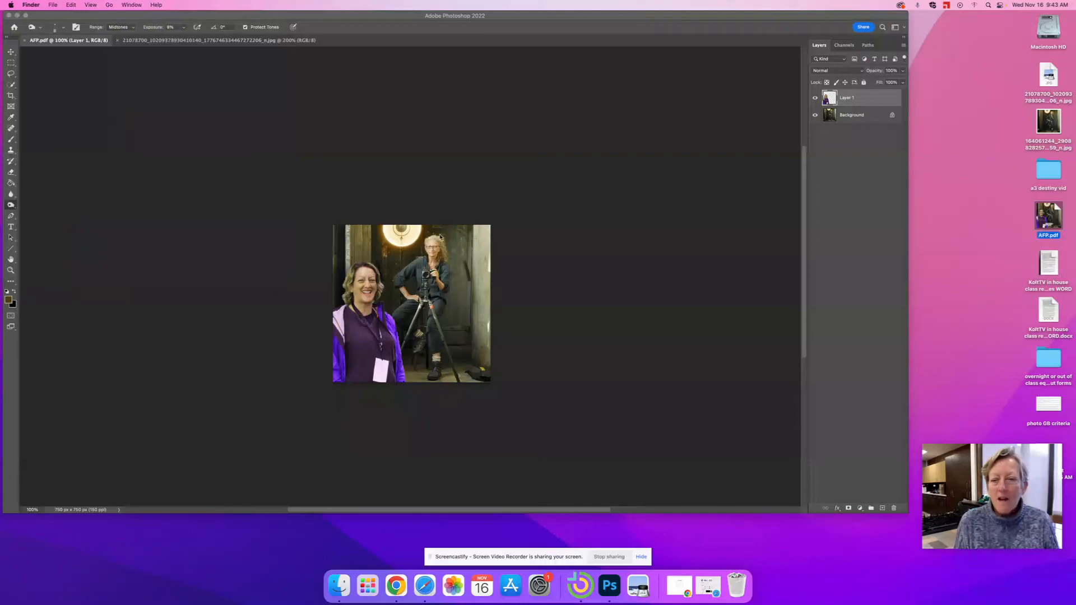